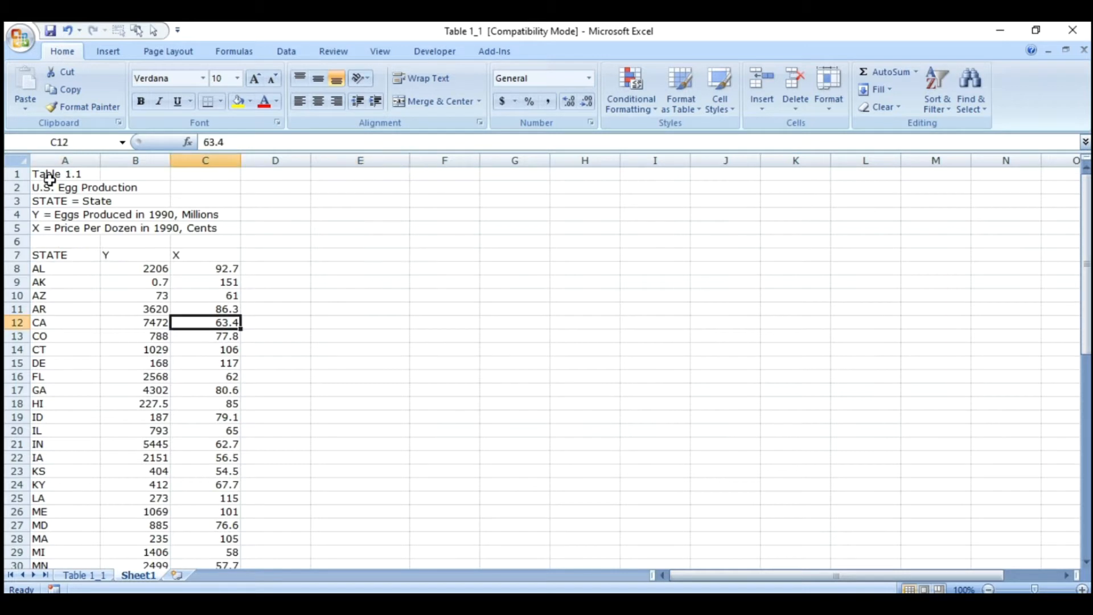
- Examine the U.S. egg production table, its Y and X columns, and the variable definitions in rows 4 and 5
left_click_drag(59, 176, 225, 481)
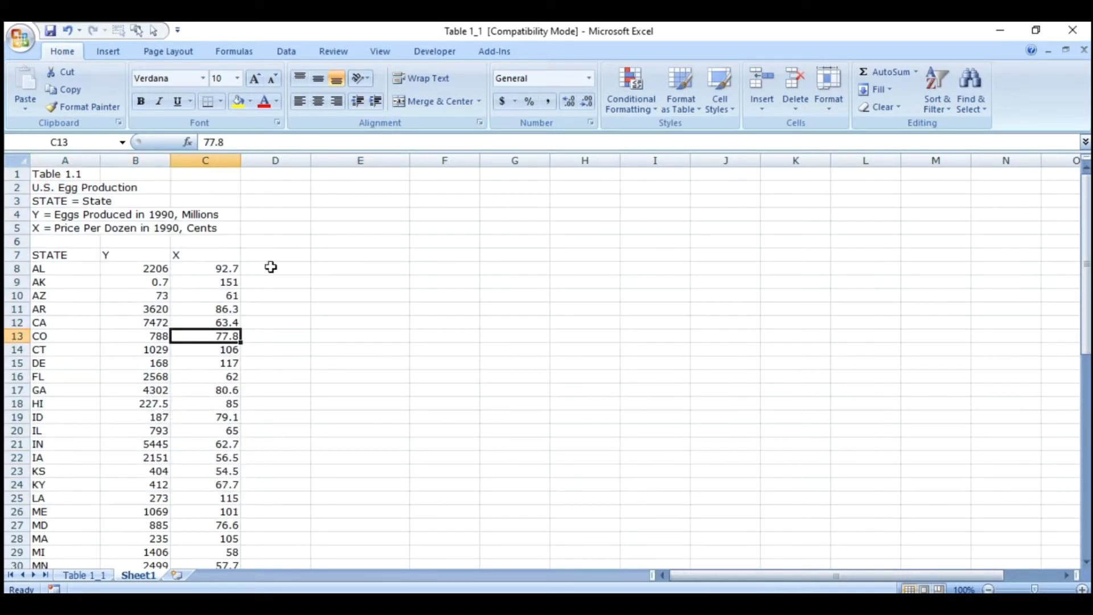
left_click(107, 258)
type("Y")
left_click_drag(107, 258, 208, 347)
left_click(295, 275)
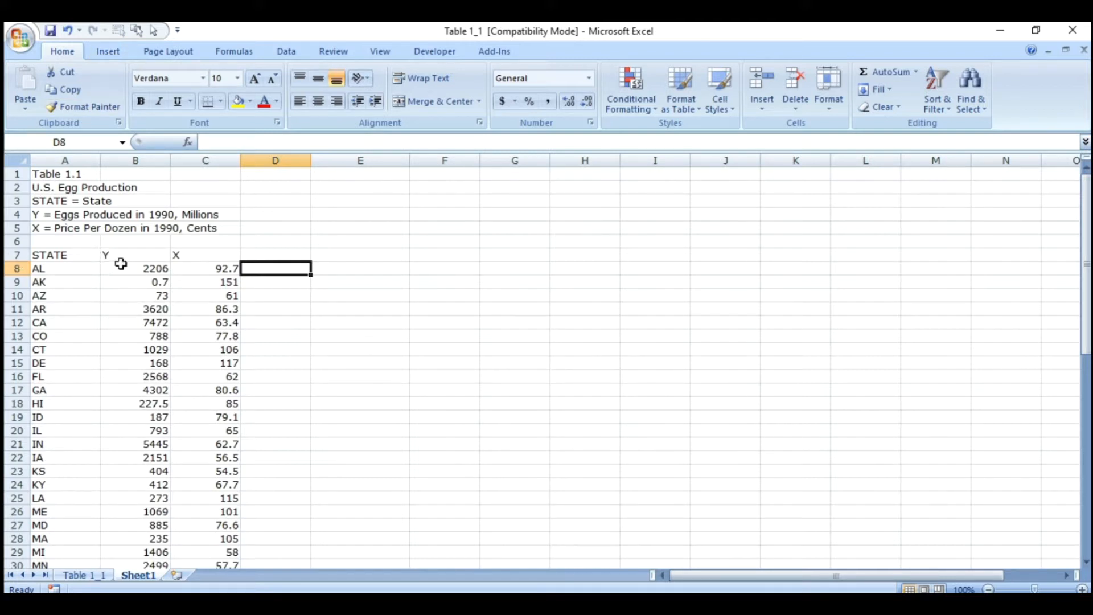
left_click(136, 155)
left_click_drag(43, 213, 216, 208)
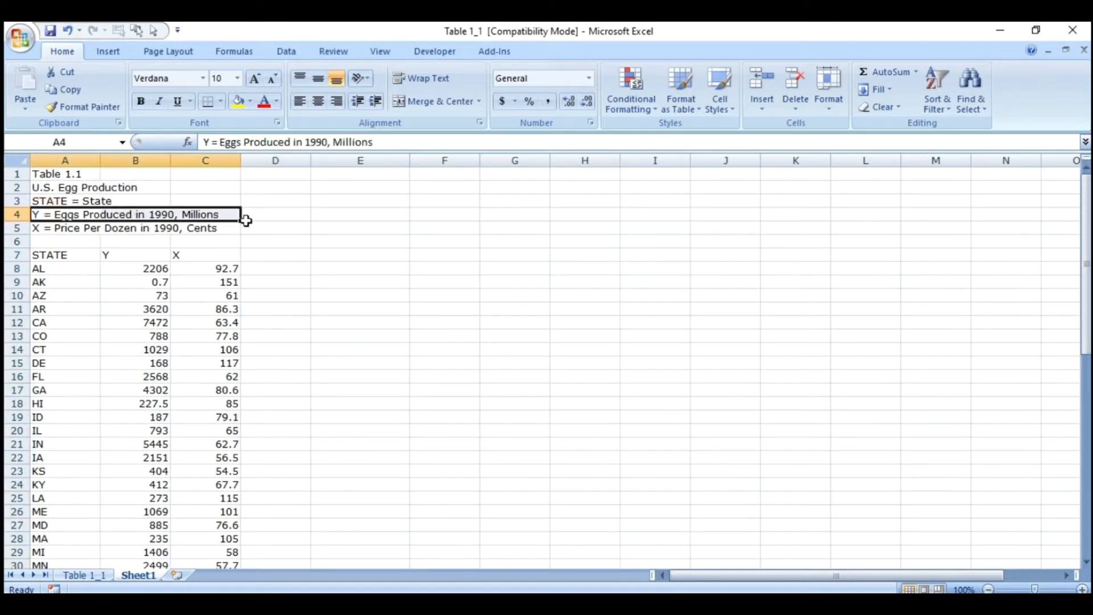
left_click(71, 242)
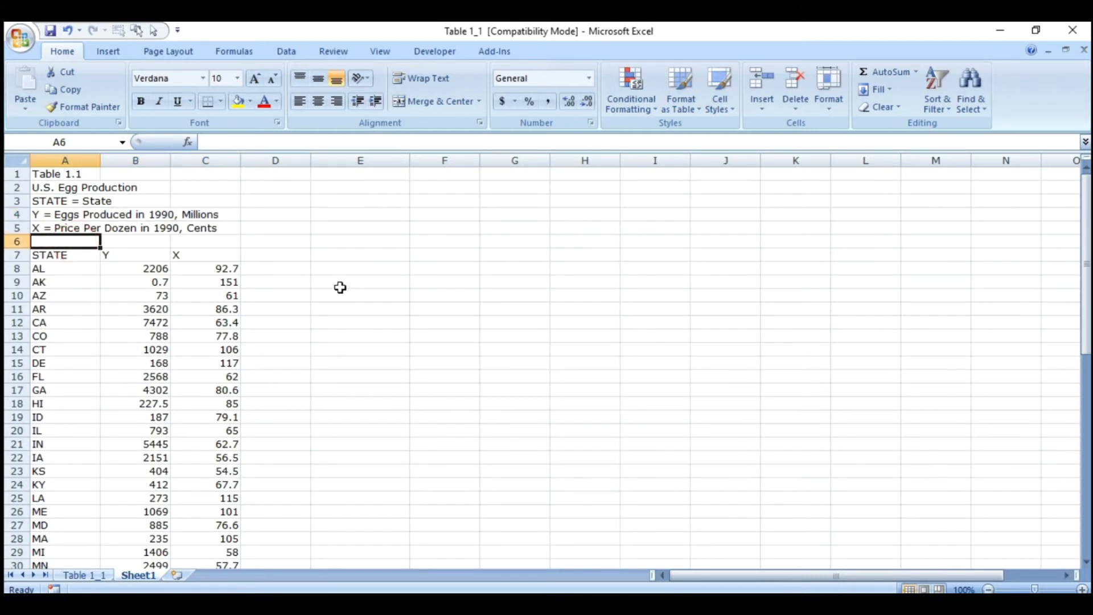
left_click_drag(194, 255, 189, 485)
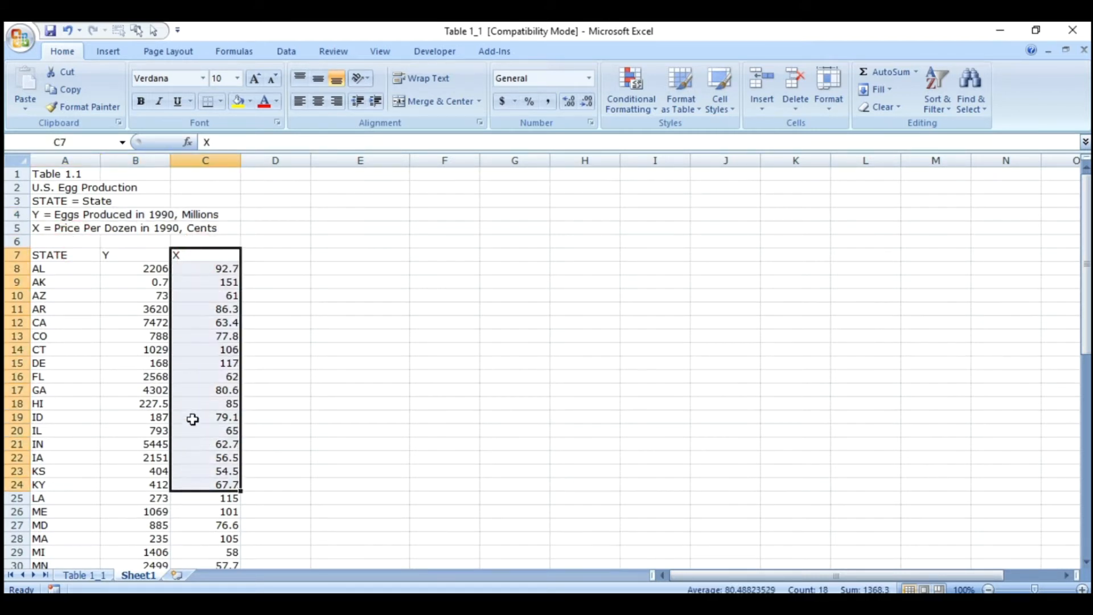
left_click(19, 228)
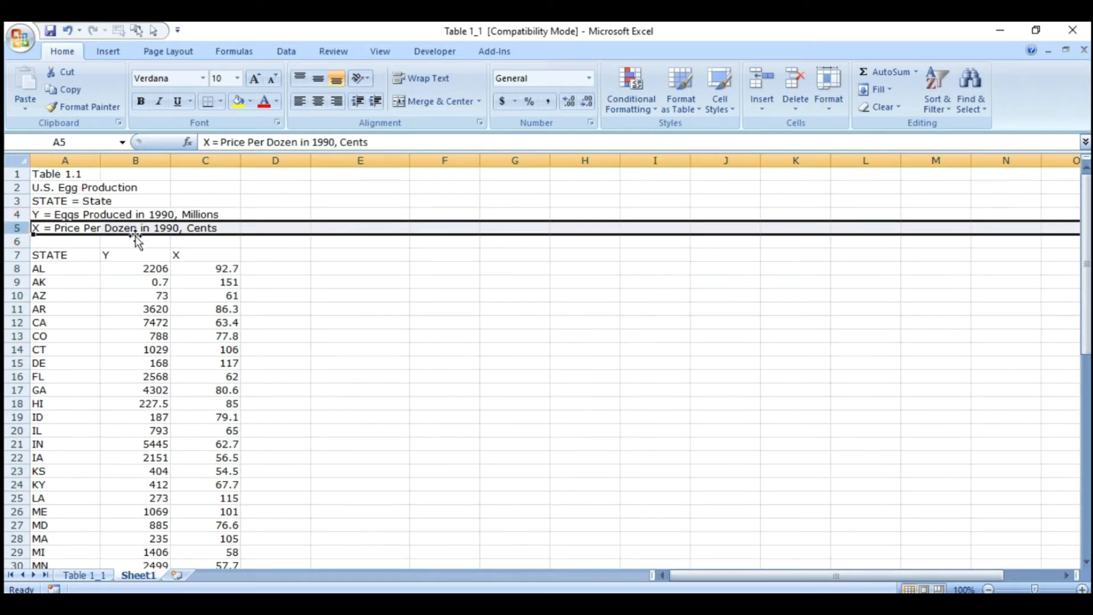
- Insert a markers-only scatter chart from the egg production table
left_click(207, 268)
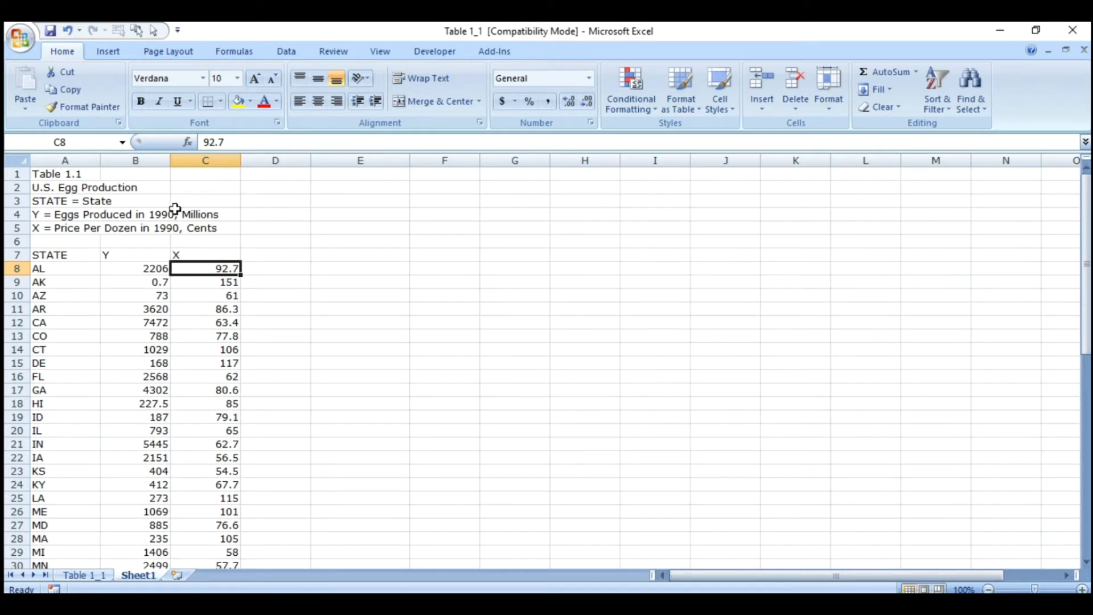
left_click(106, 51)
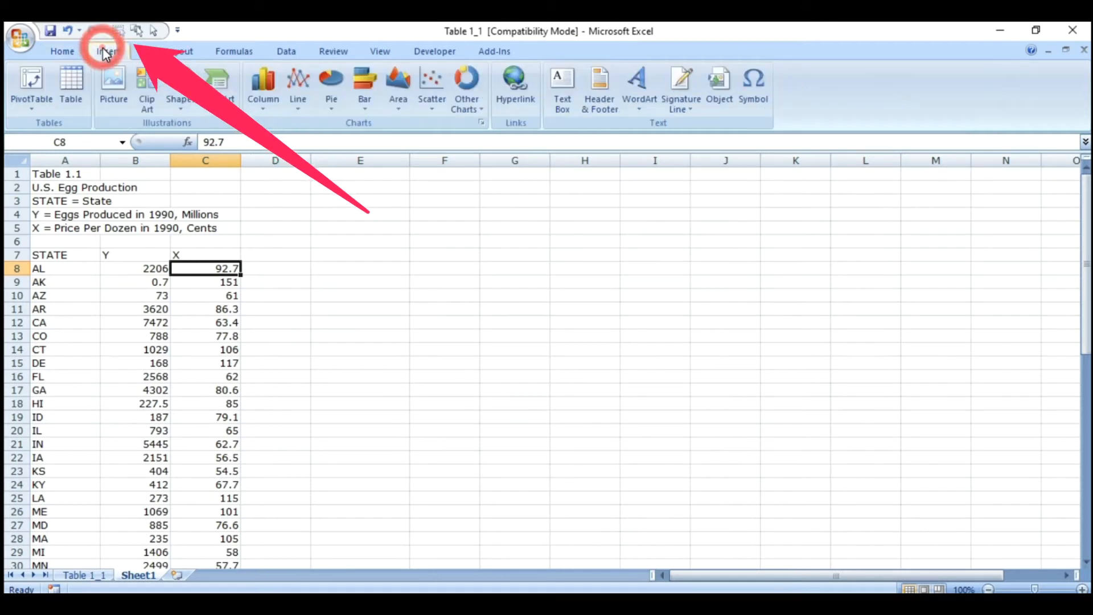
left_click(432, 108)
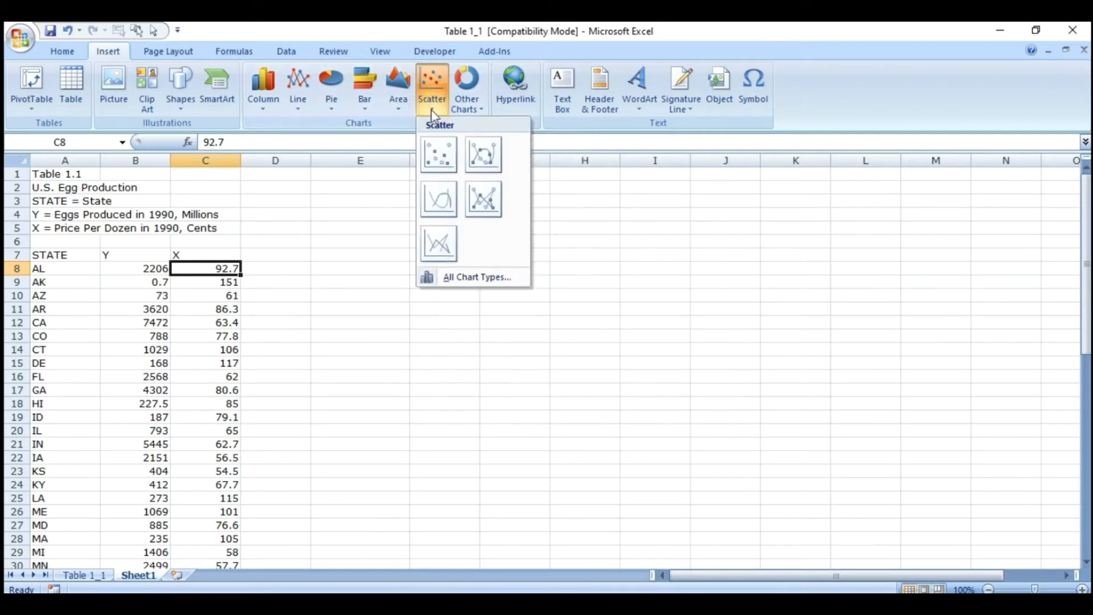
left_click(436, 161)
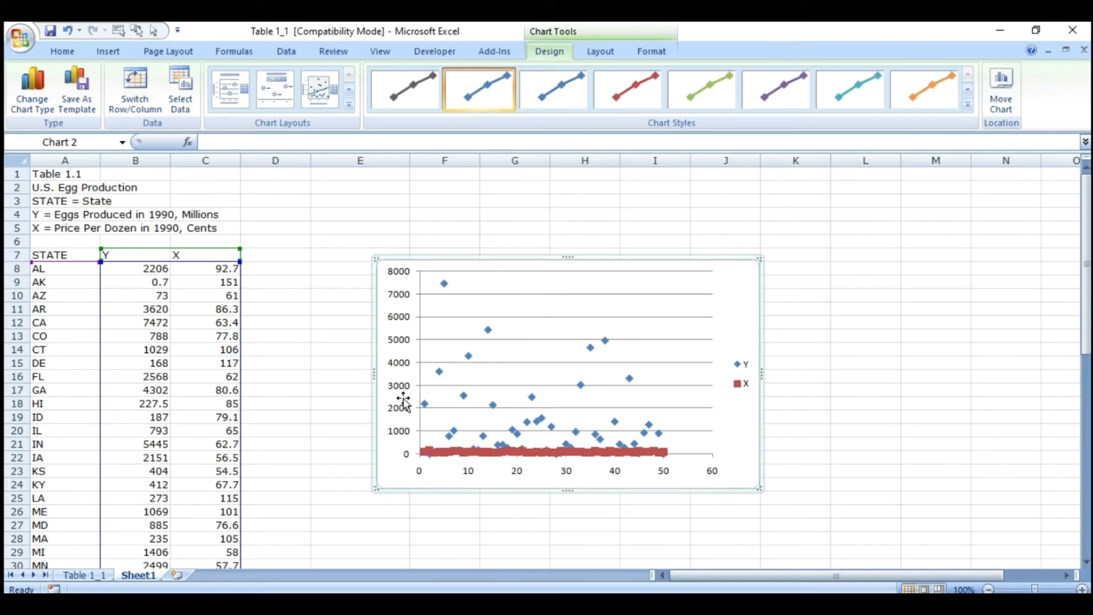
- Remove the Y and X series from the scatter chart's data source
left_click(188, 85)
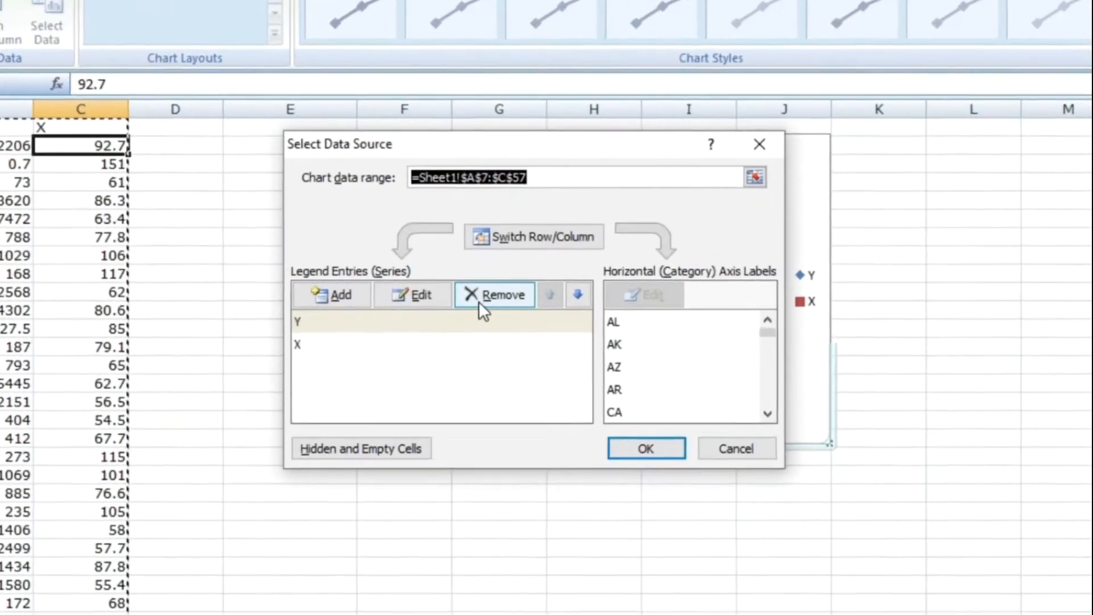
left_click(494, 299)
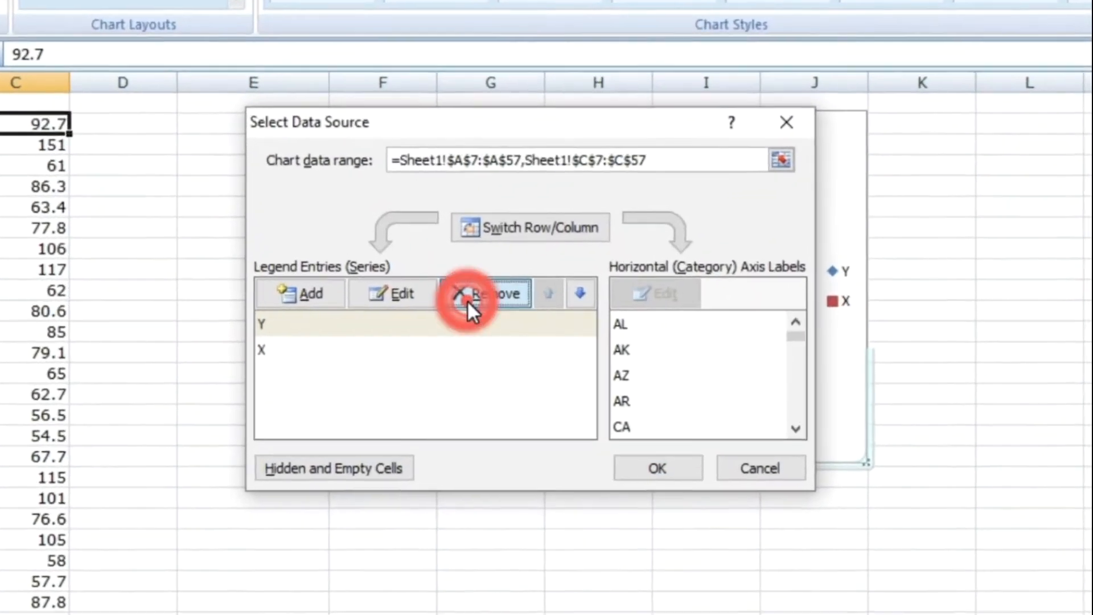
left_click(458, 300)
left_click(458, 300)
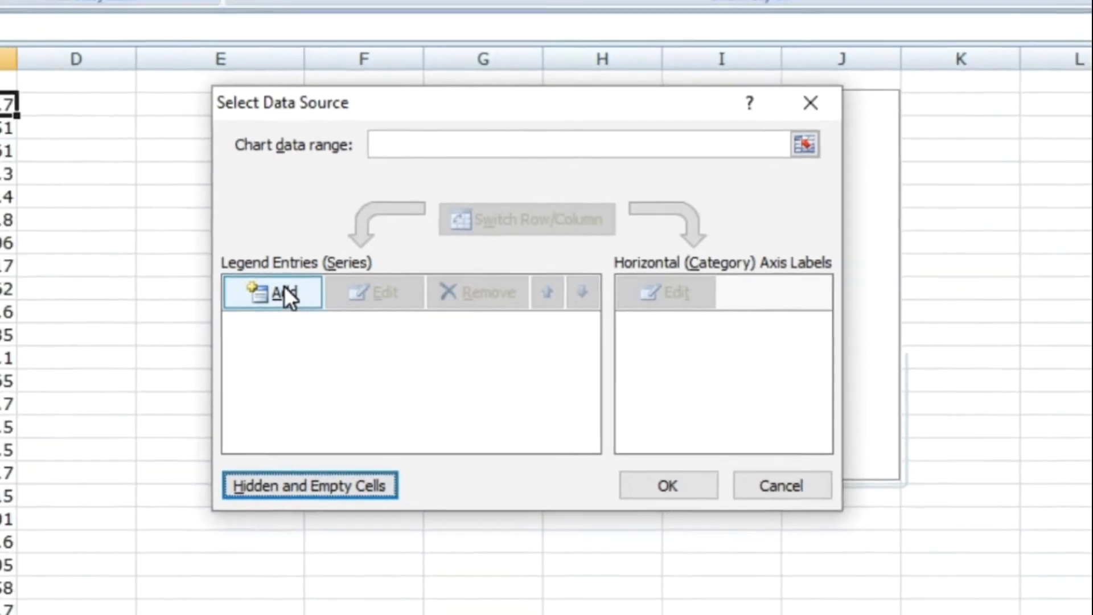
- Add a chart series with X values from Sheet1 C8:C57 and Y values from B8:B57
left_click(218, 291)
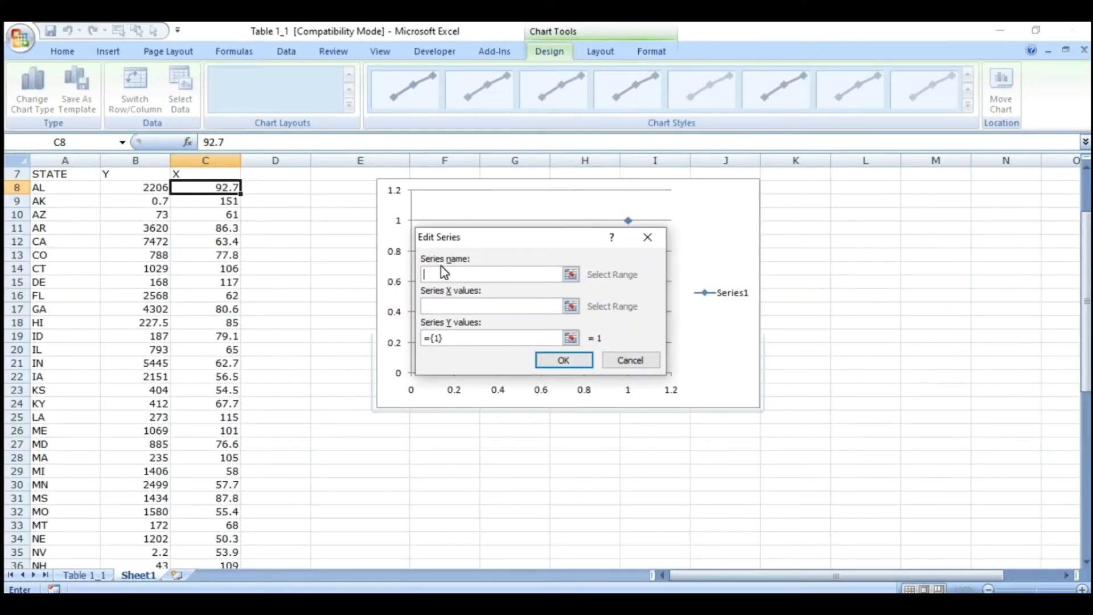
left_click(427, 308)
left_click(214, 188)
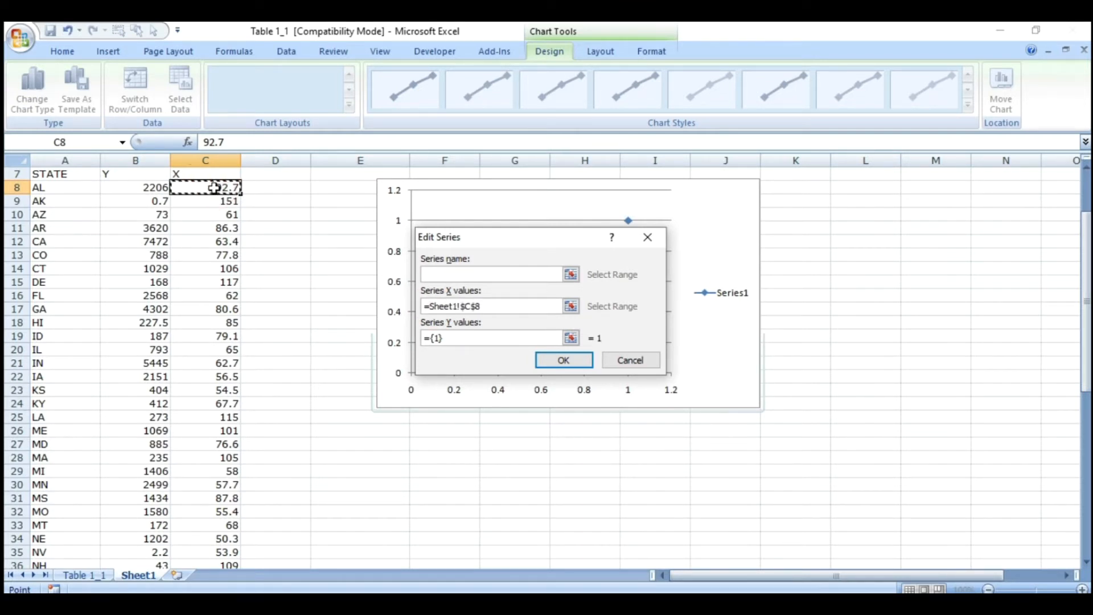
left_click_drag(214, 188, 215, 538)
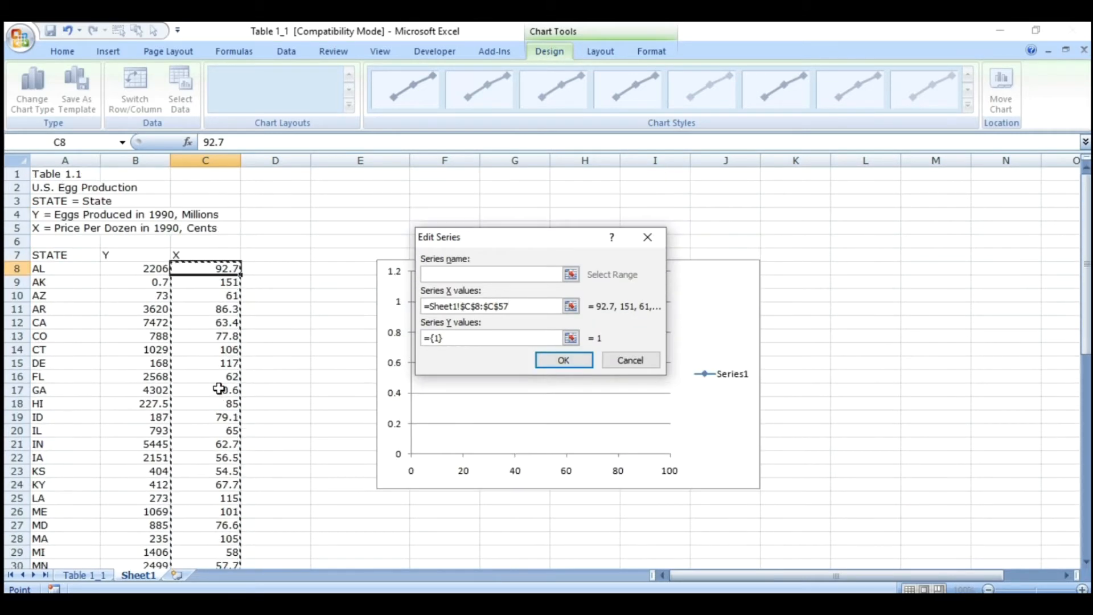
left_click(457, 338)
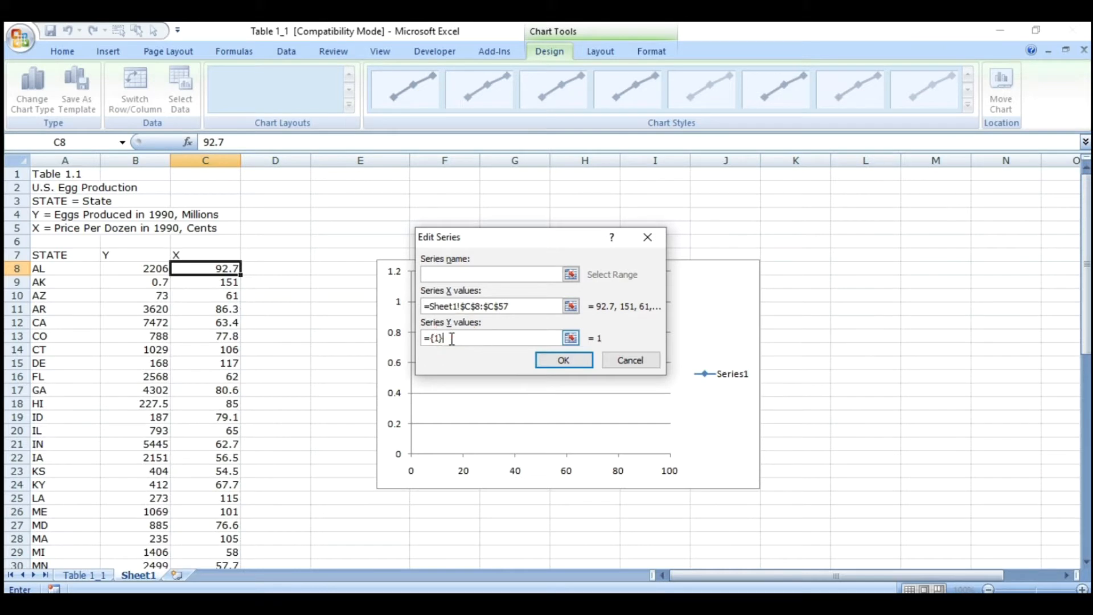
left_click_drag(135, 269, 134, 554)
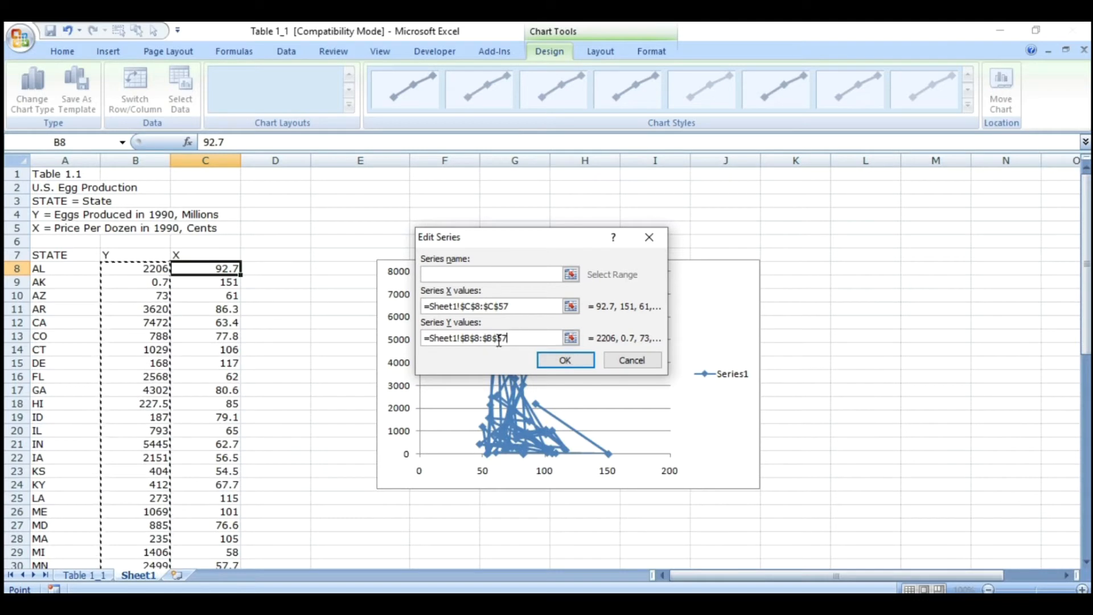
left_click(561, 358)
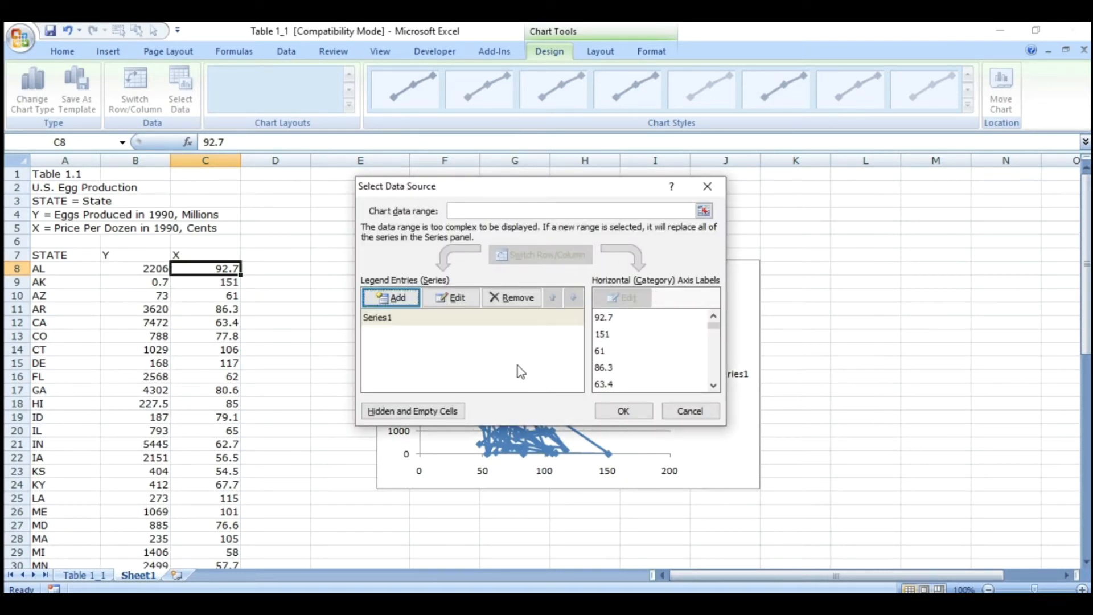
left_click(622, 411)
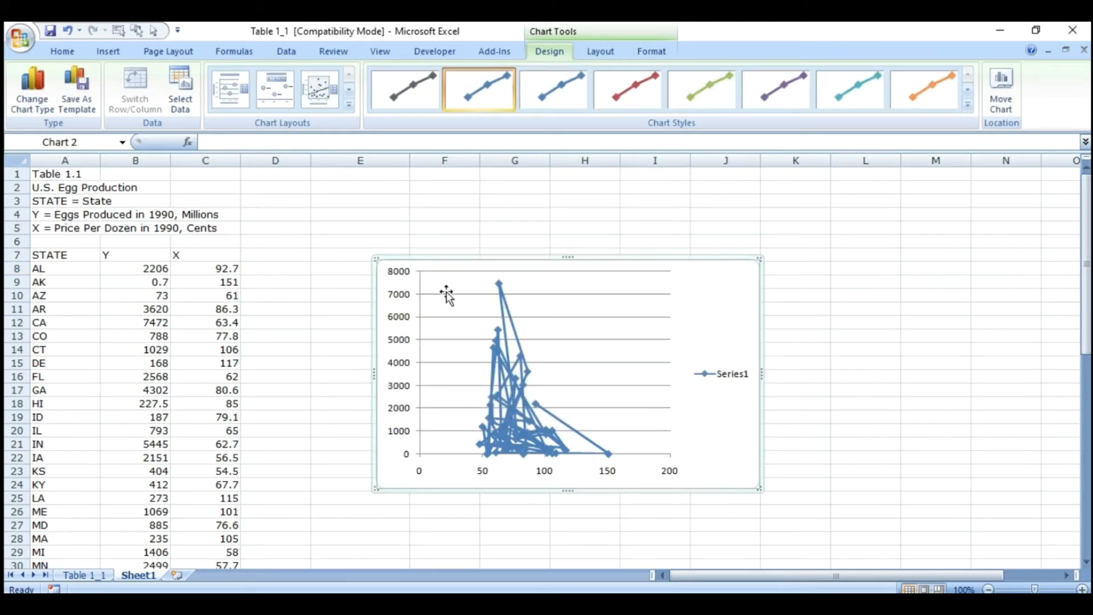
- Change the chart type to XY scatter with markers only, without connecting lines
left_click(31, 85)
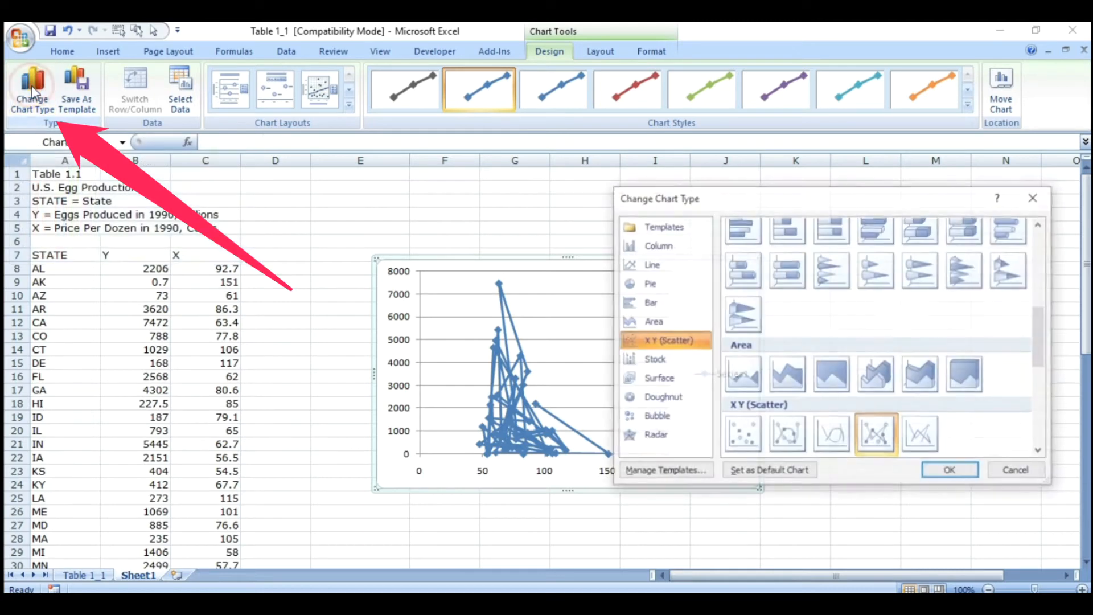
left_click(739, 436)
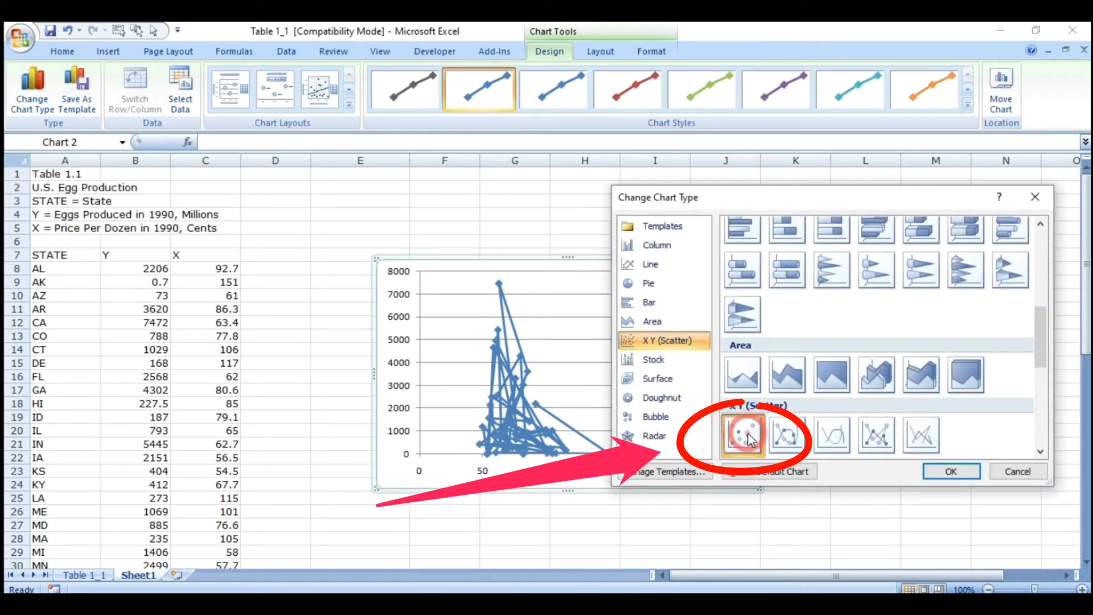
left_click(945, 472)
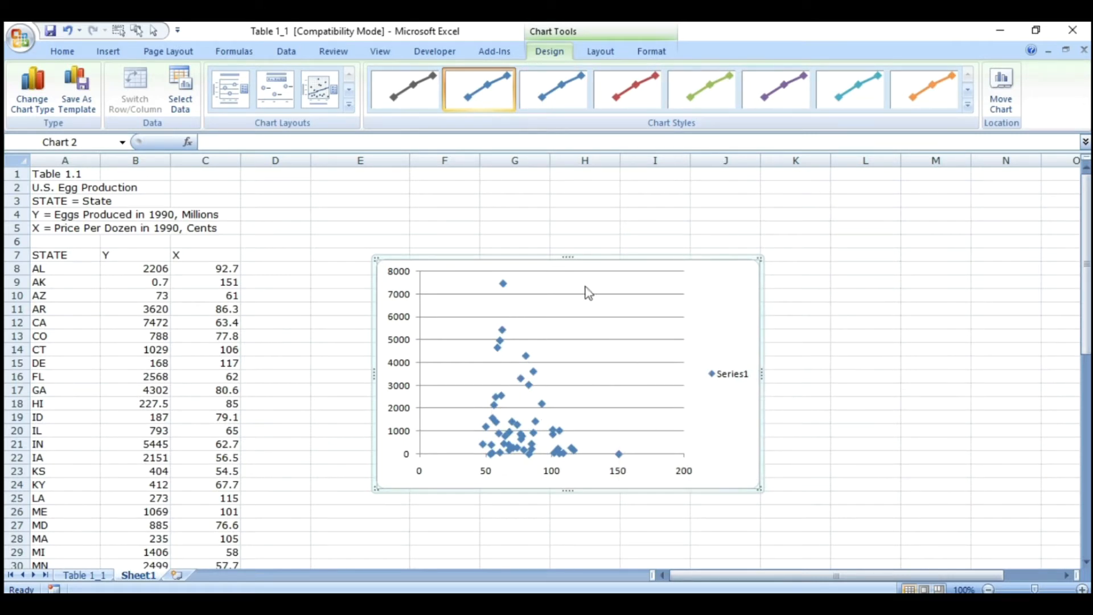
left_click_drag(122, 255, 222, 444)
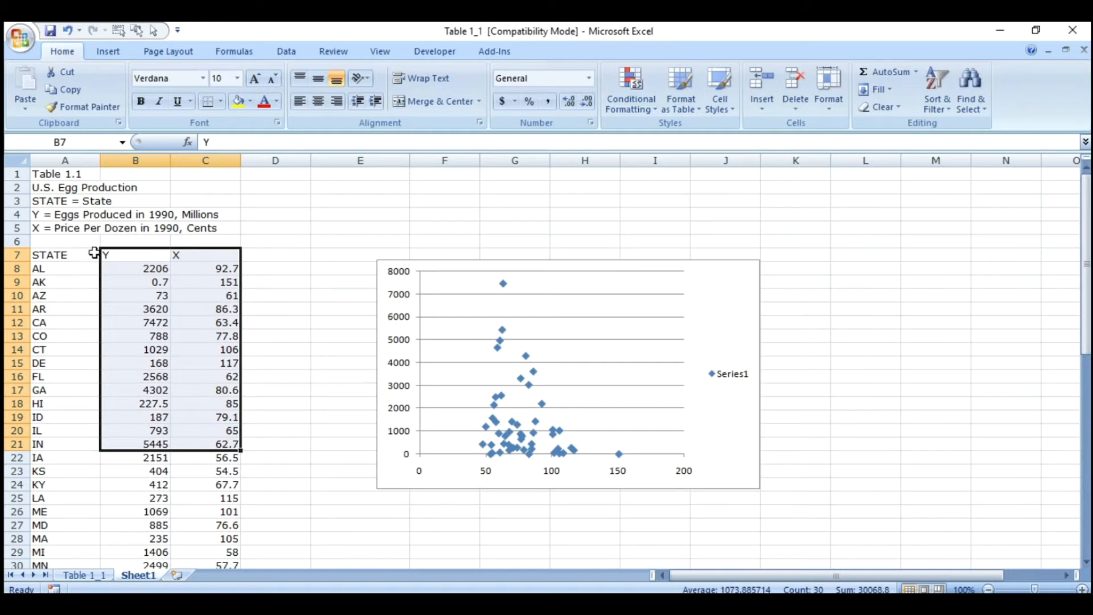
left_click(22, 214)
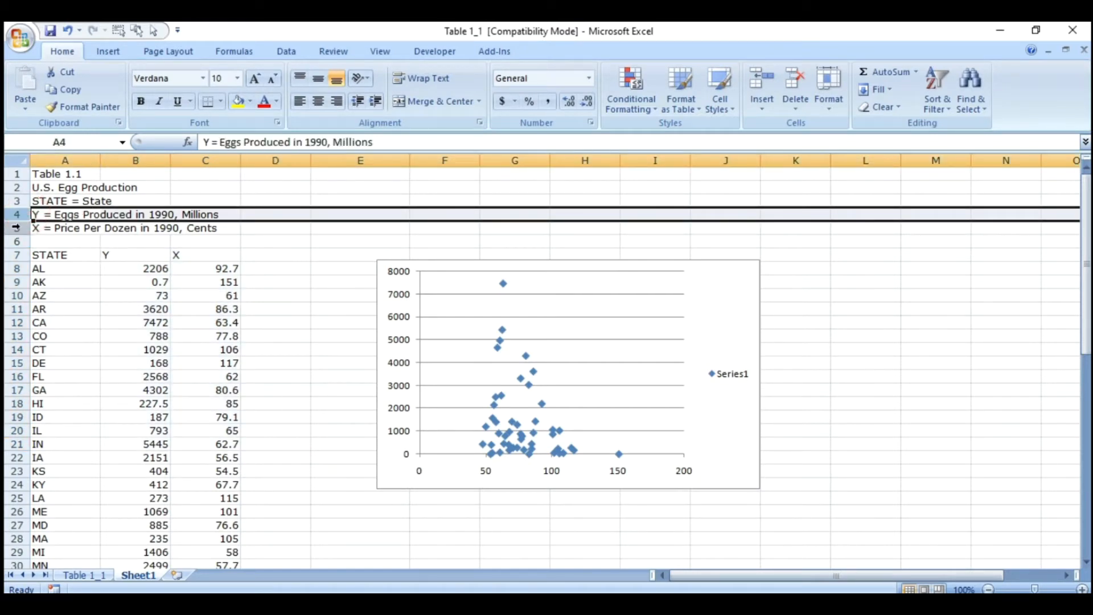
left_click(24, 228)
left_click(206, 322)
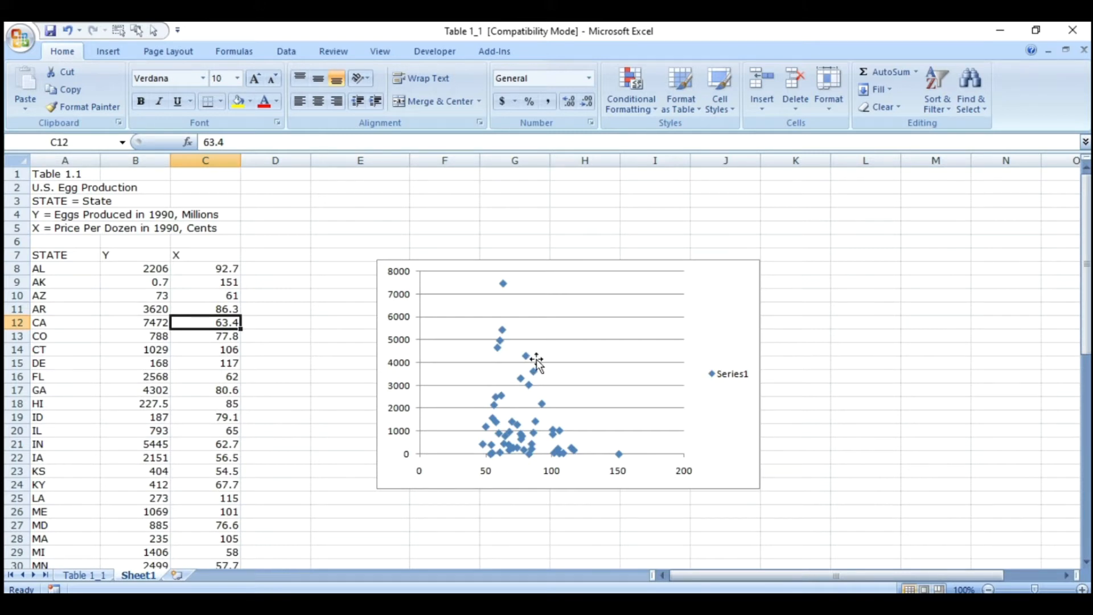
left_click_drag(118, 254, 202, 371)
left_click(276, 336)
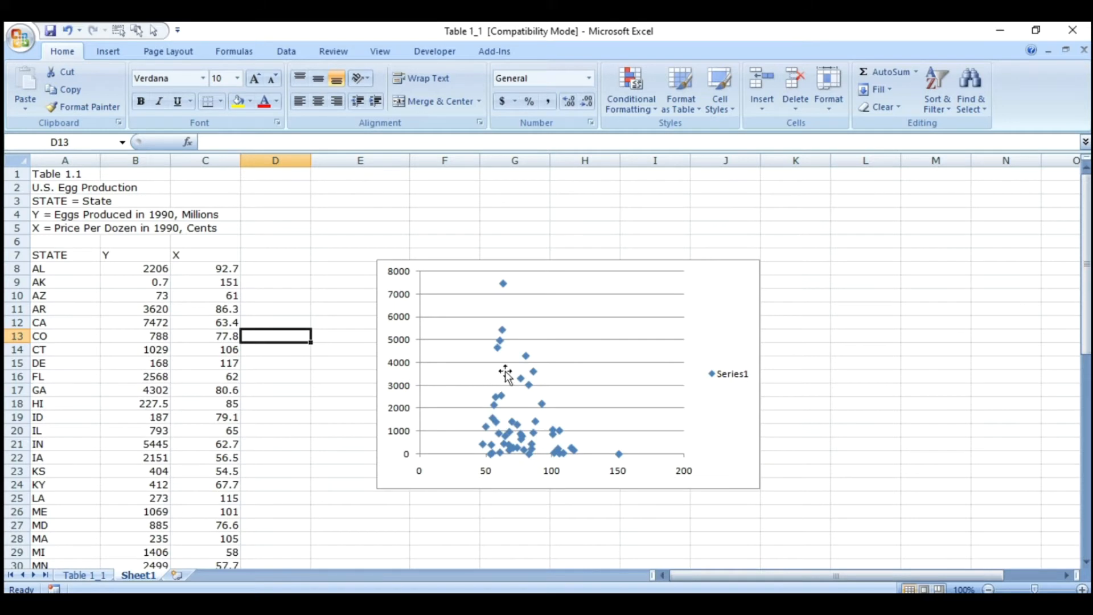
- Add a linear trendline displaying its equation and R-squared value, and move the equation label to the empty area above the chart legend
left_click(713, 336)
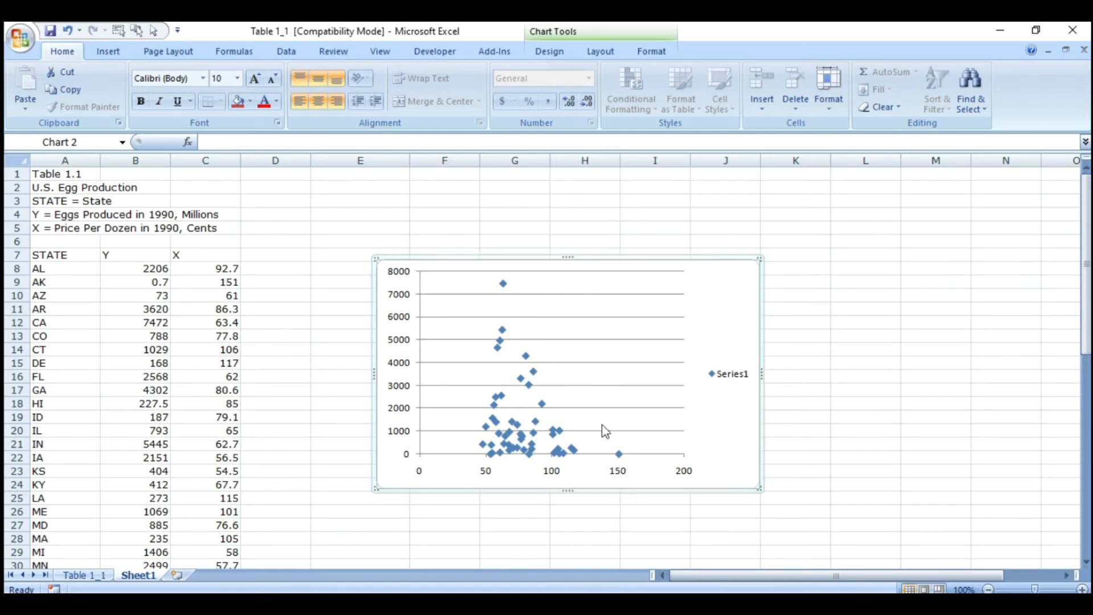
left_click(601, 53)
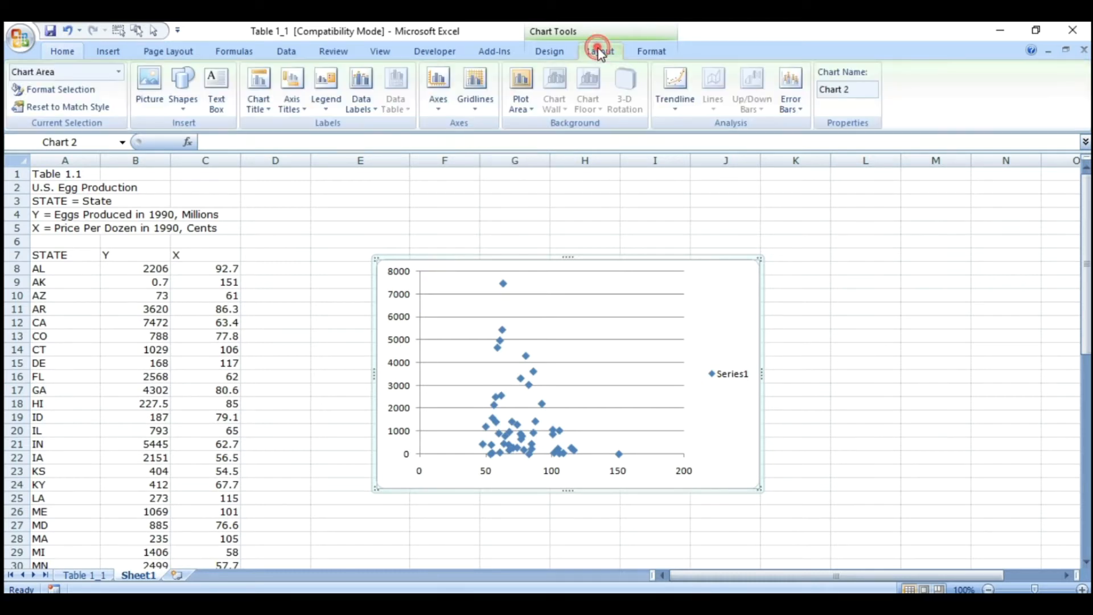
left_click(679, 111)
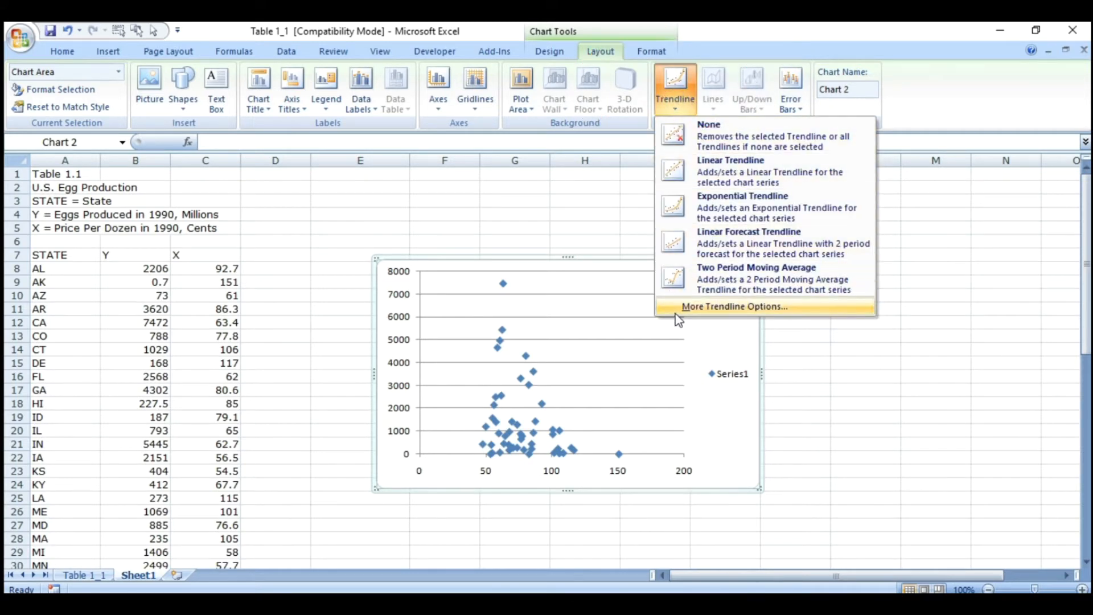
left_click(740, 307)
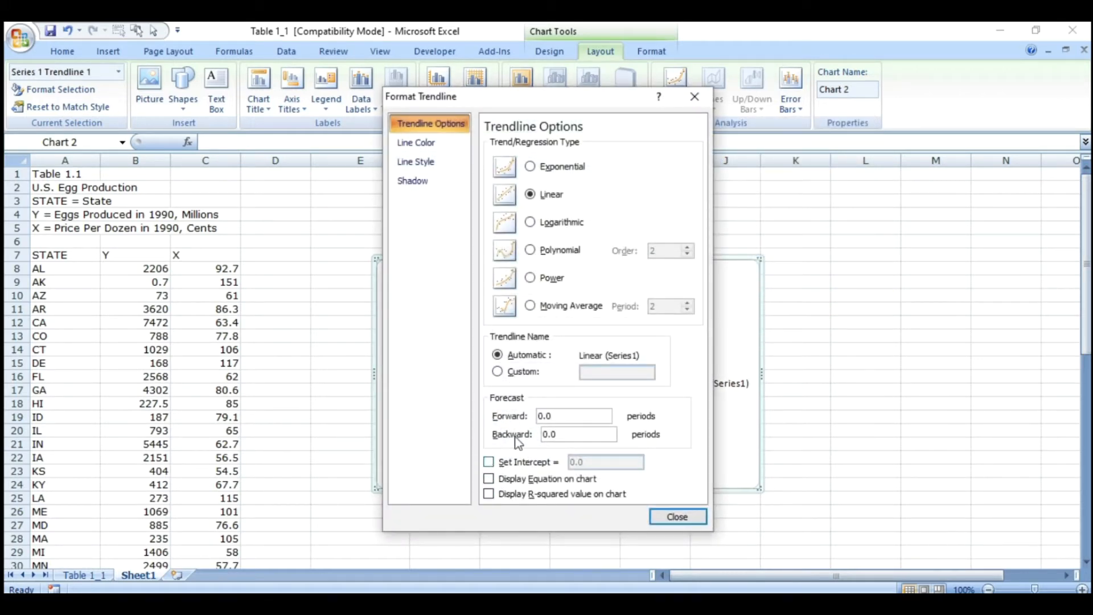
left_click(520, 482)
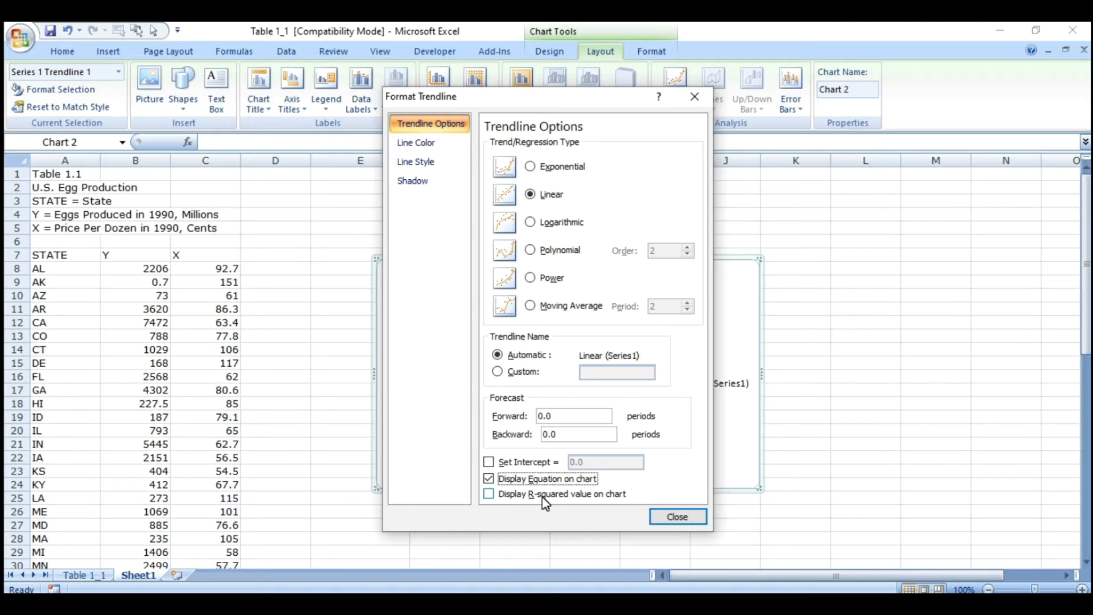
left_click(489, 495)
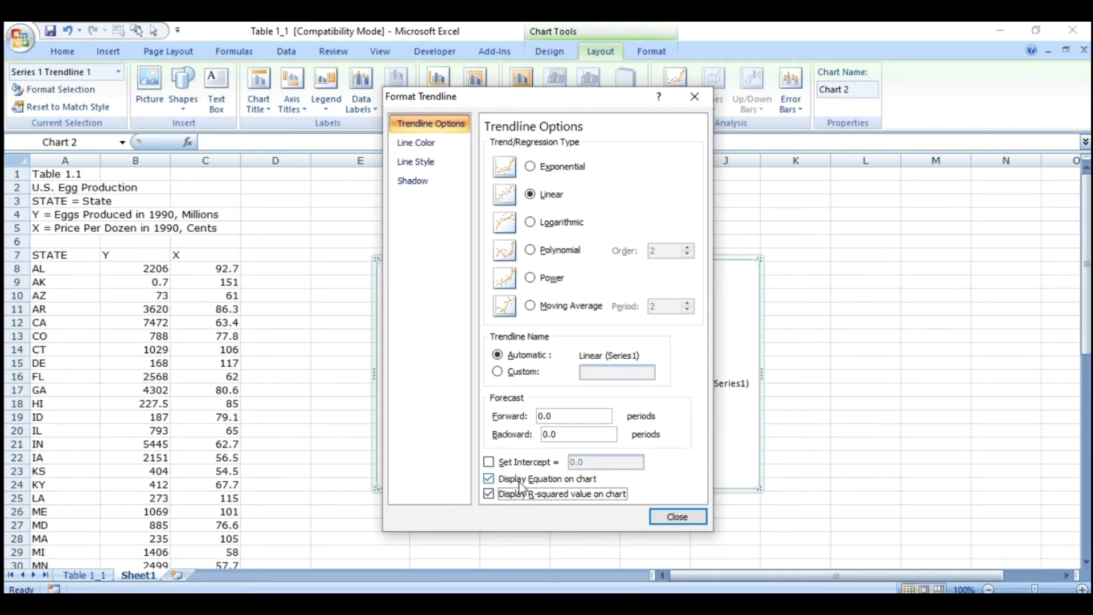
left_click(672, 517)
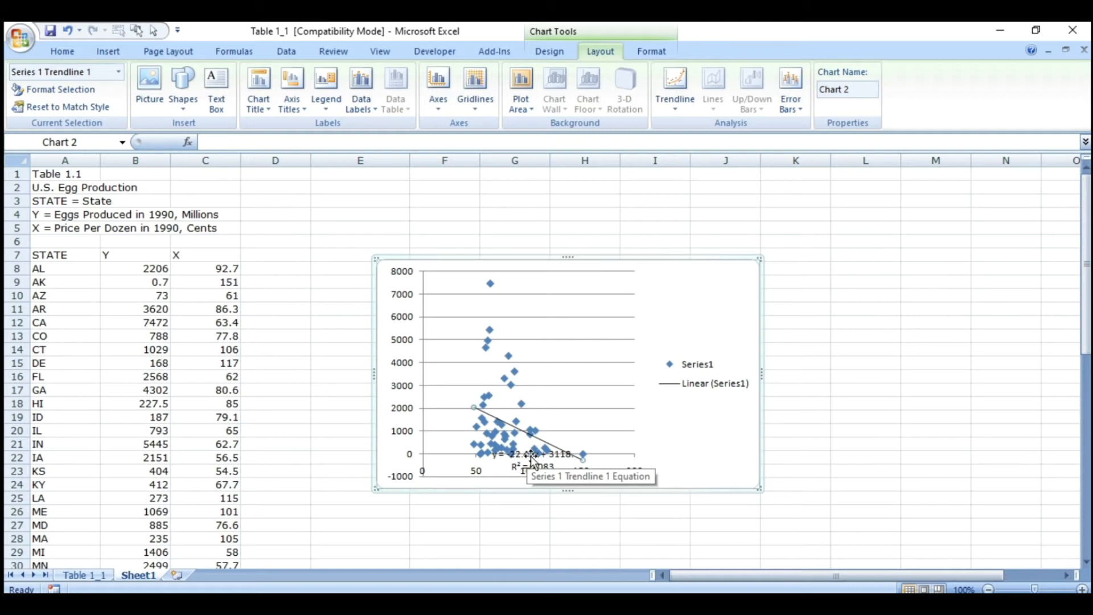
mouse_move(534, 459)
left_mouse_down()
mouse_move(634, 309)
mouse_move(698, 304)
left_mouse_up()
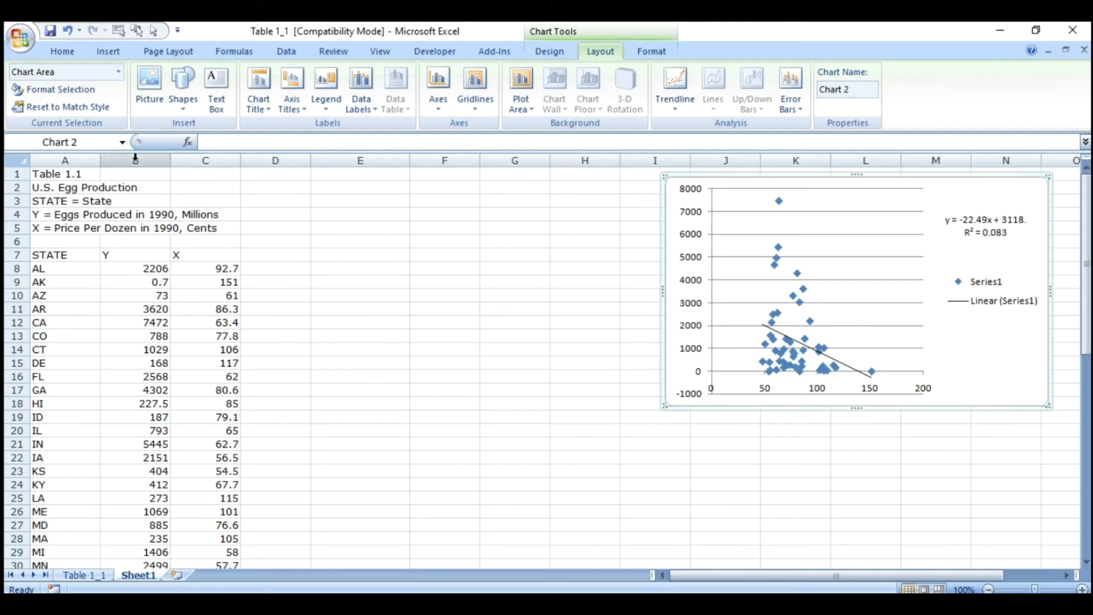
- Make sure the Analysis ToolPak add-in is enabled in the Excel options and bring up the data analysis commands
left_click(16, 36)
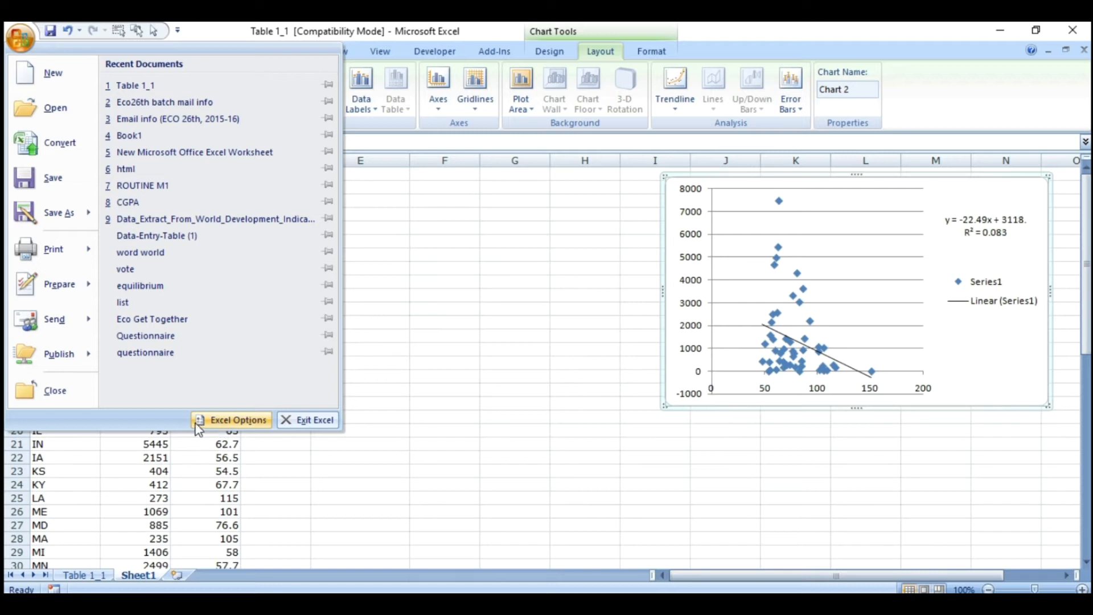
left_click(230, 421)
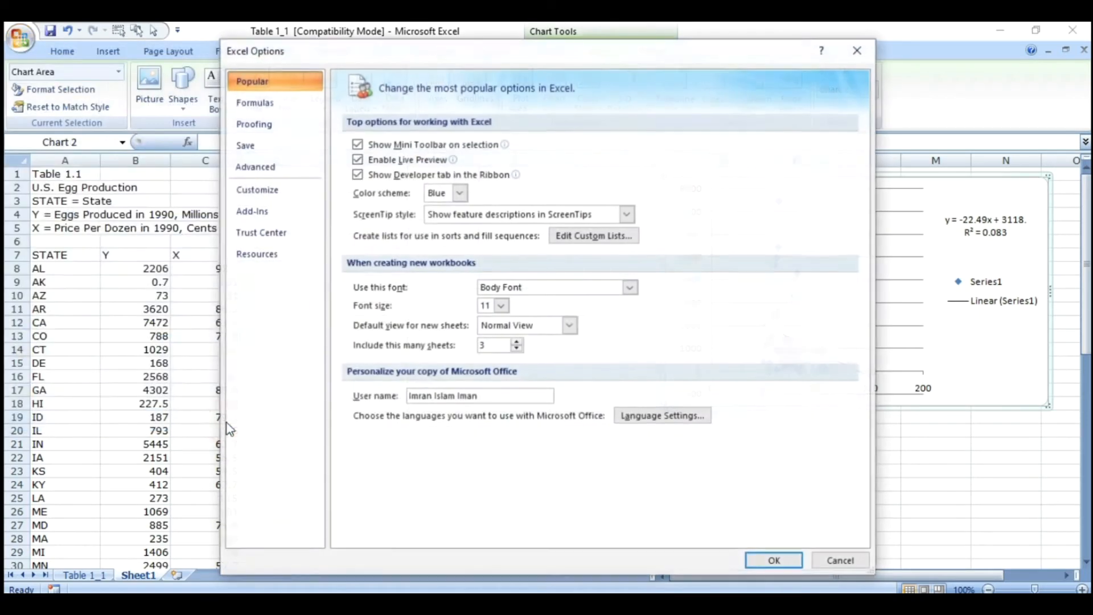
left_click(260, 214)
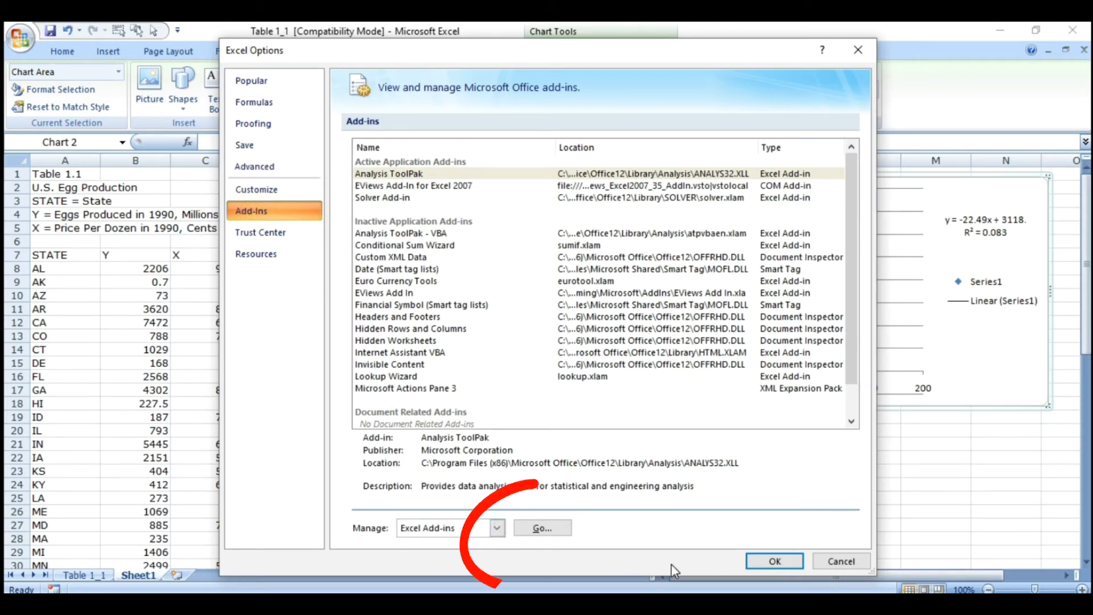
left_click(543, 528)
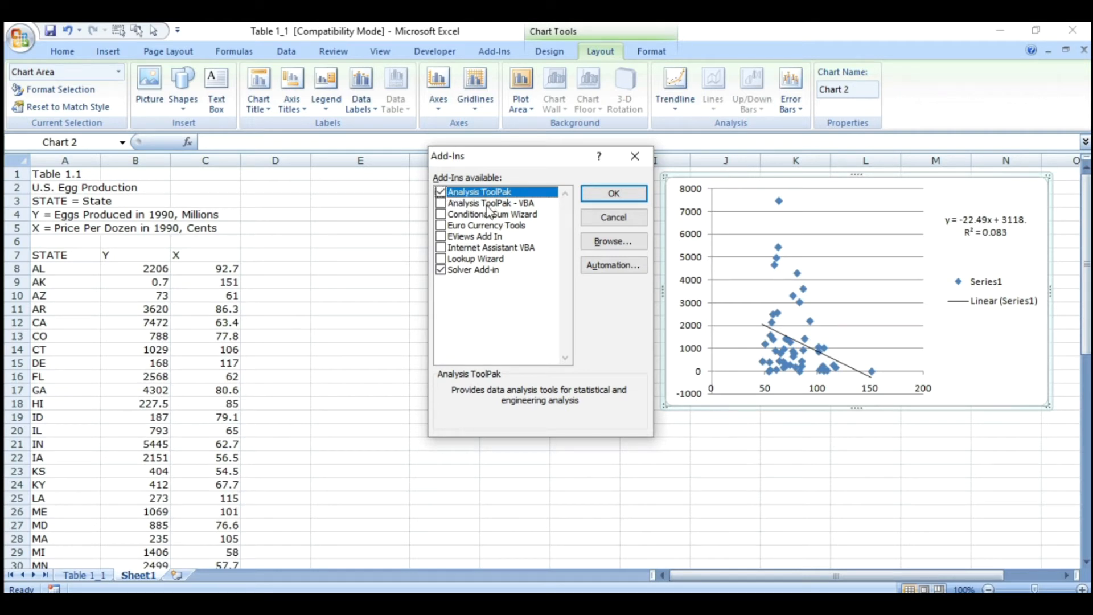
left_click(624, 198)
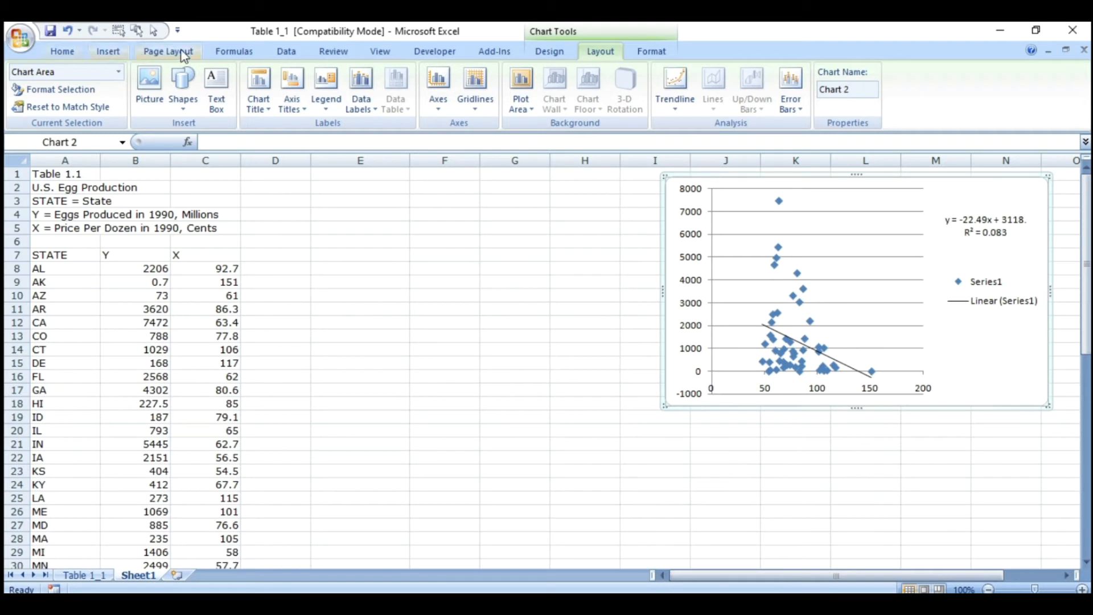
left_click(281, 57)
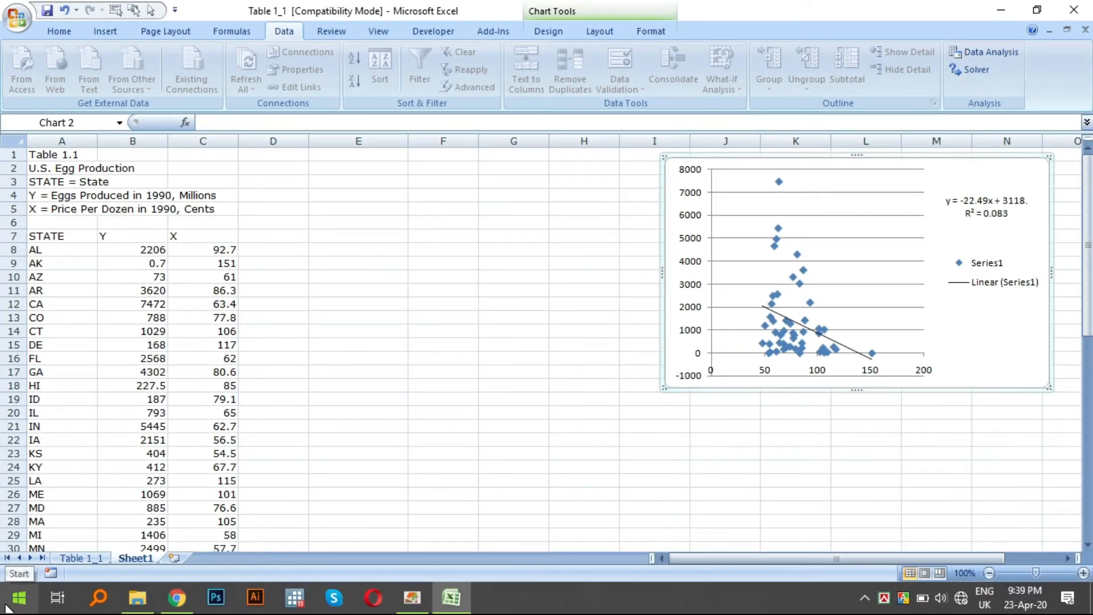
- Switch to Excel 2013, create a blank workbook and dismiss the activation wizard
left_click(19, 598)
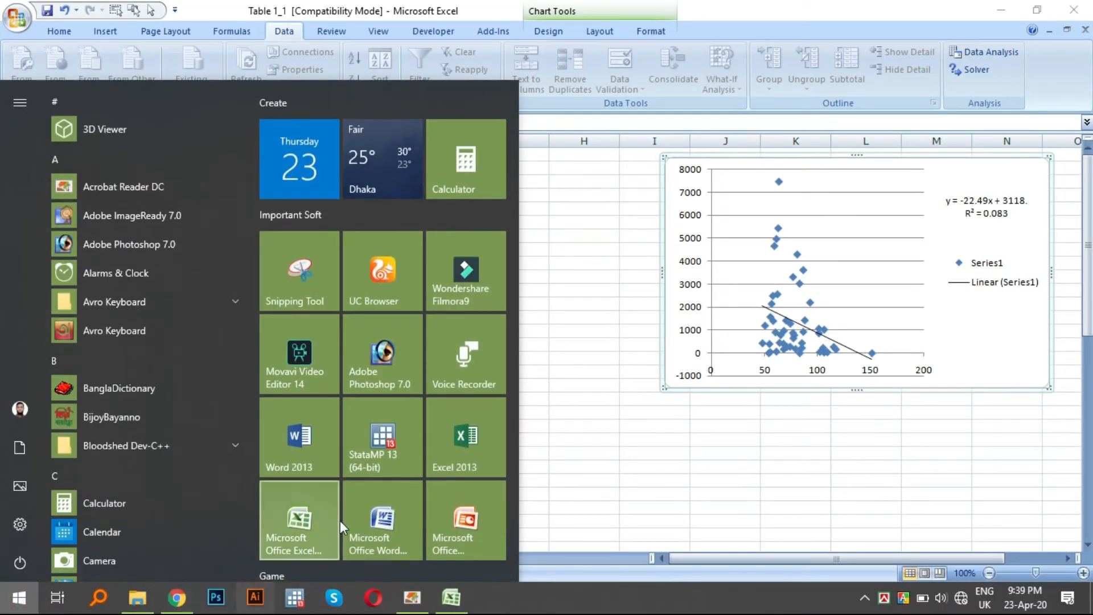
left_click(464, 446)
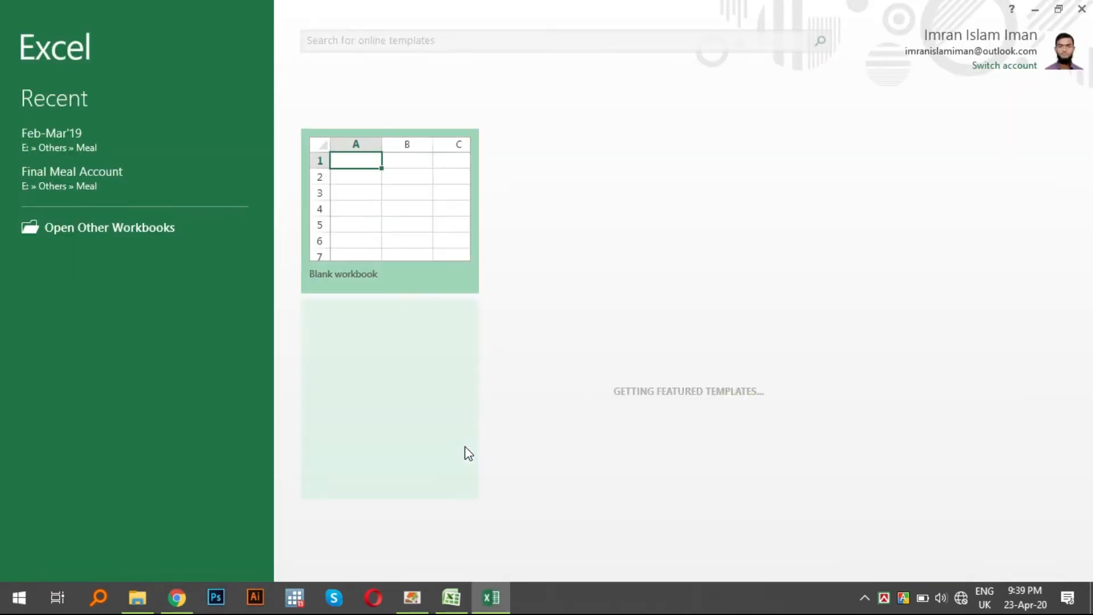
left_click(393, 171)
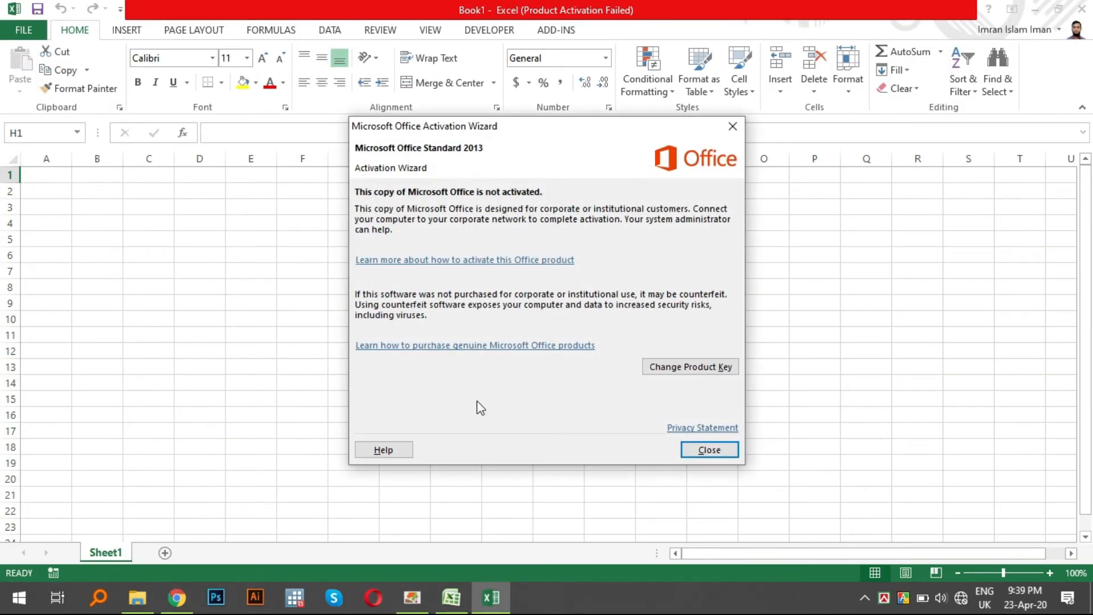
left_click(689, 445)
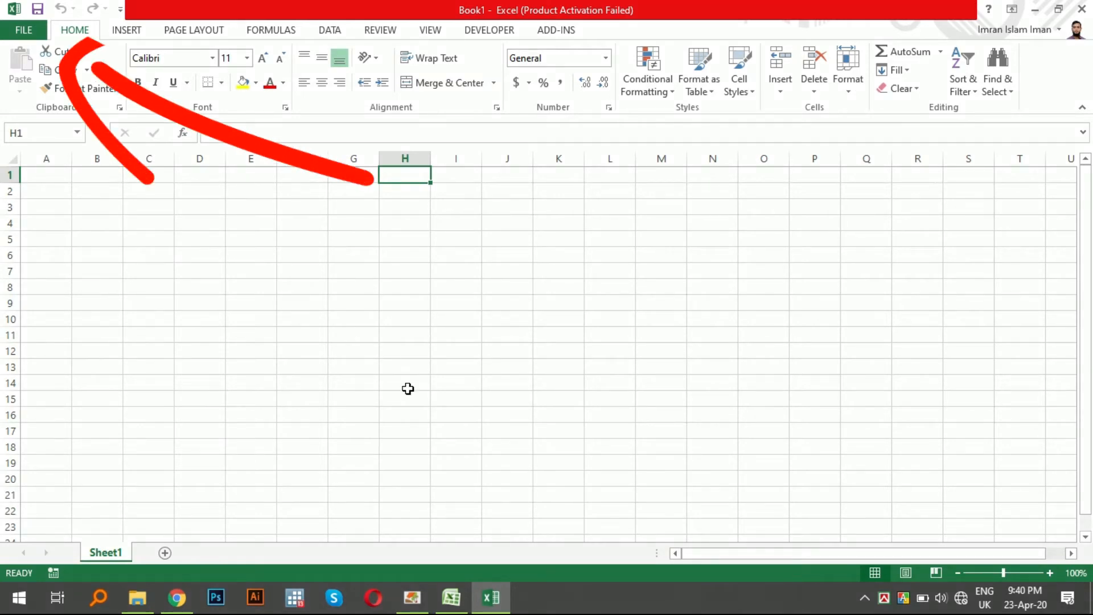
- Enable the Analysis ToolPak add-in through the Excel options
left_click(9, 28)
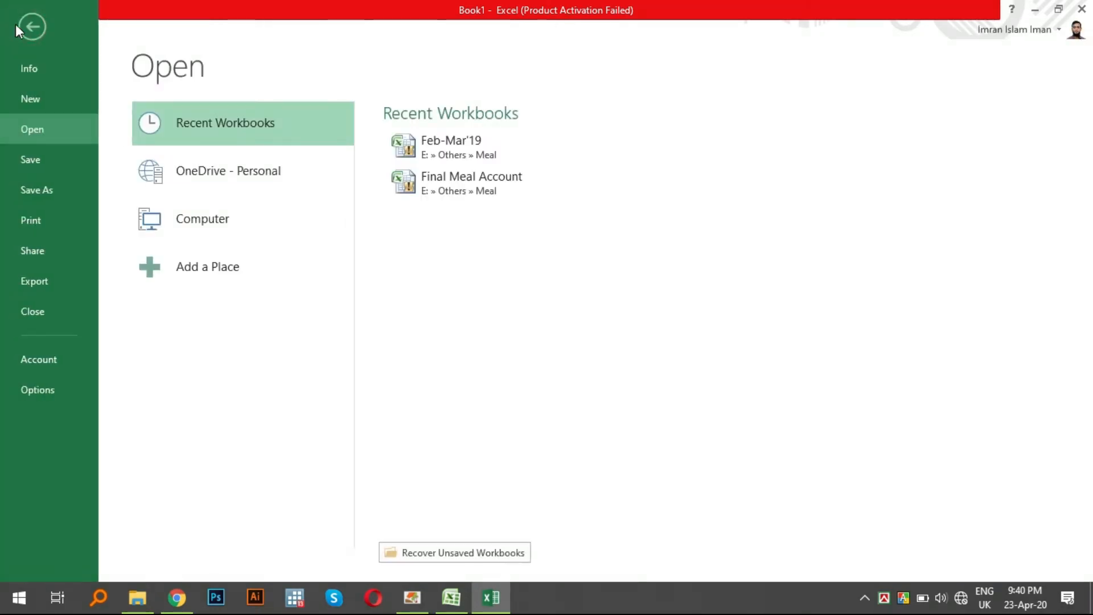
left_click(42, 391)
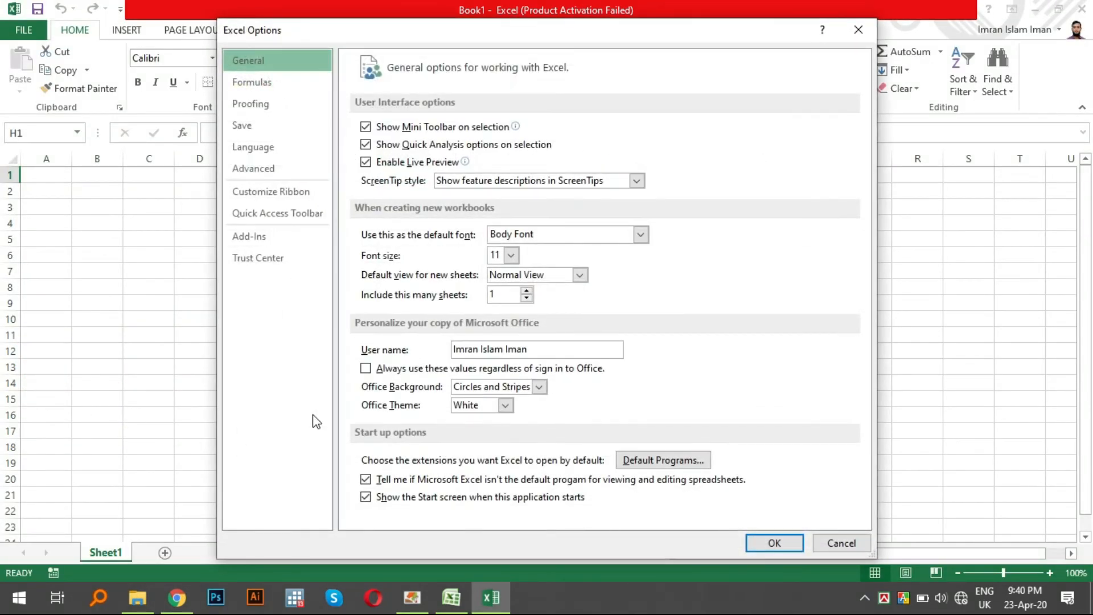
left_click(296, 236)
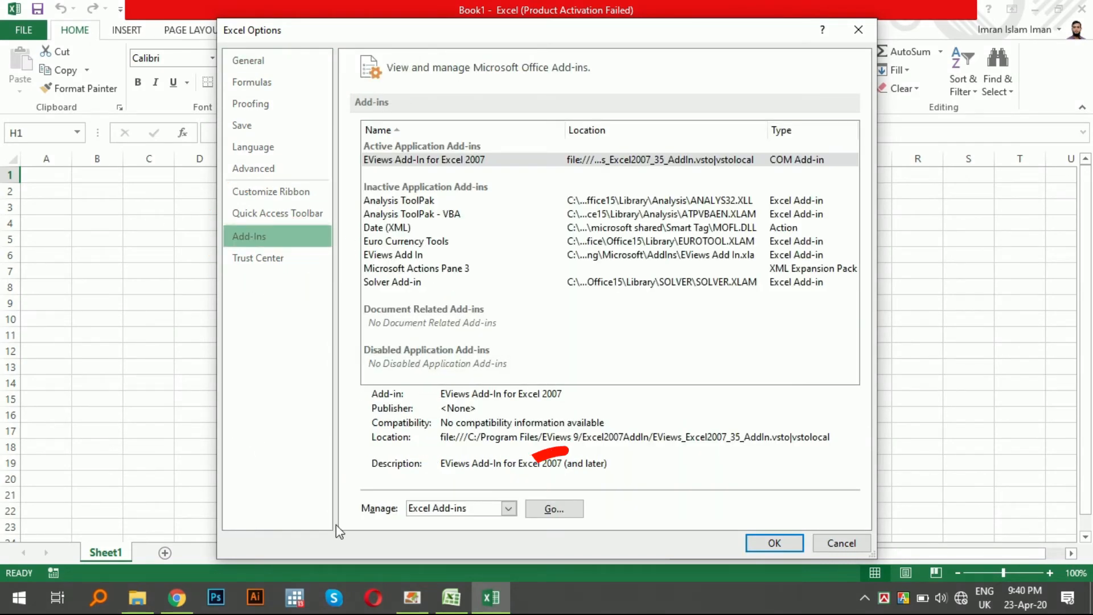
left_click(554, 508)
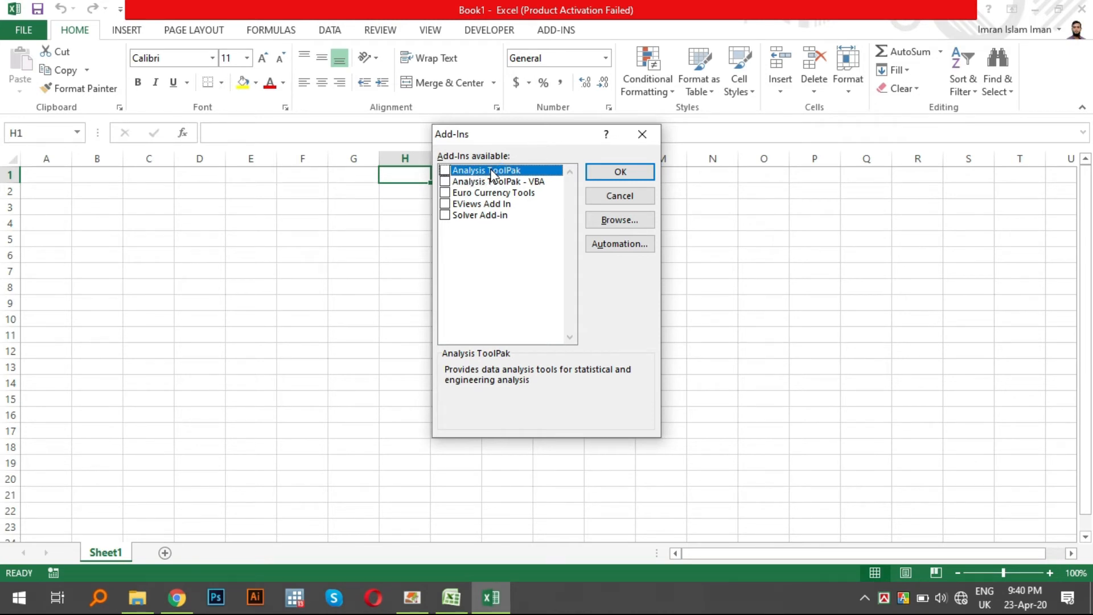
left_click(444, 170)
left_click(614, 172)
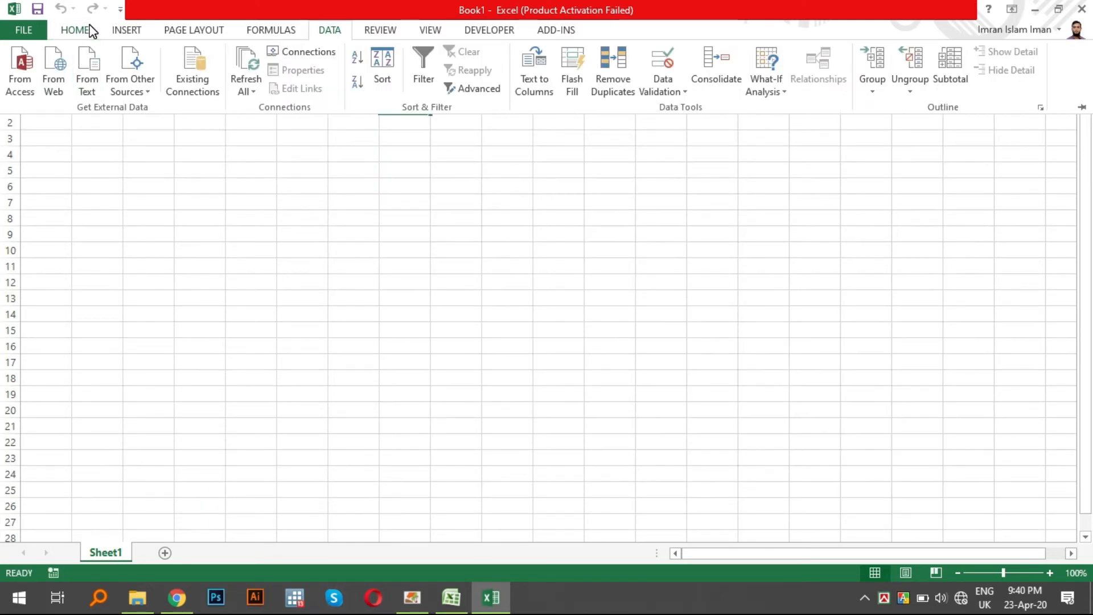
left_click(89, 31)
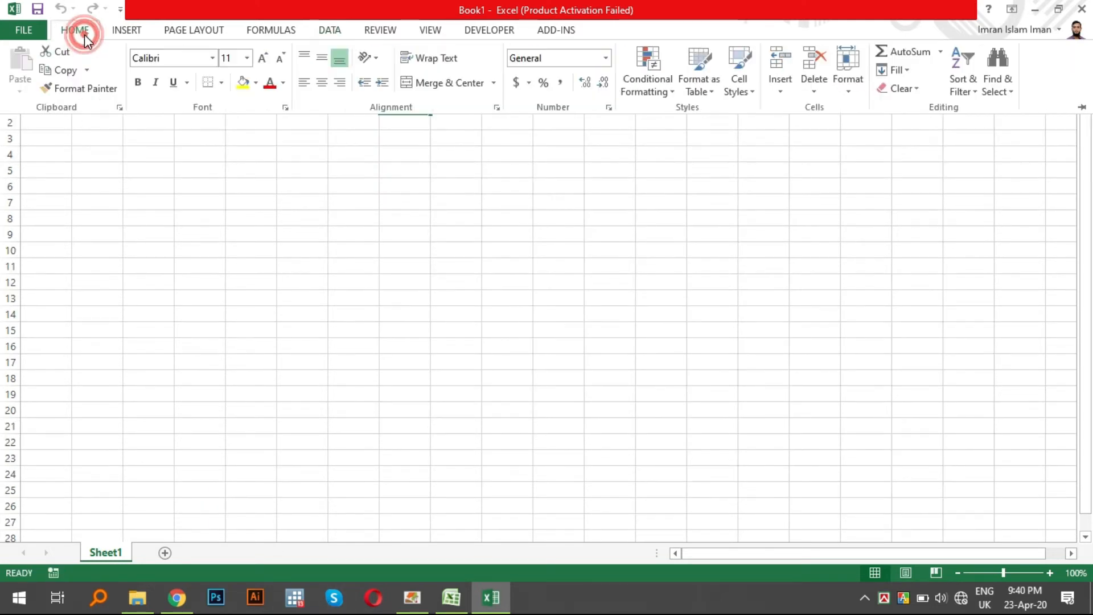
left_click(32, 32)
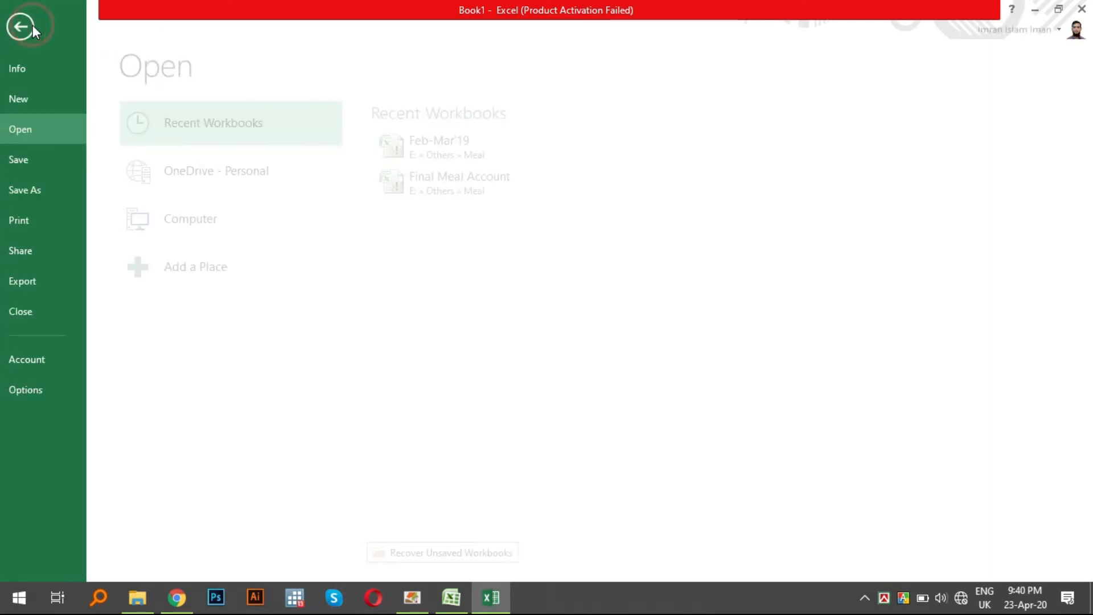
left_click(26, 395)
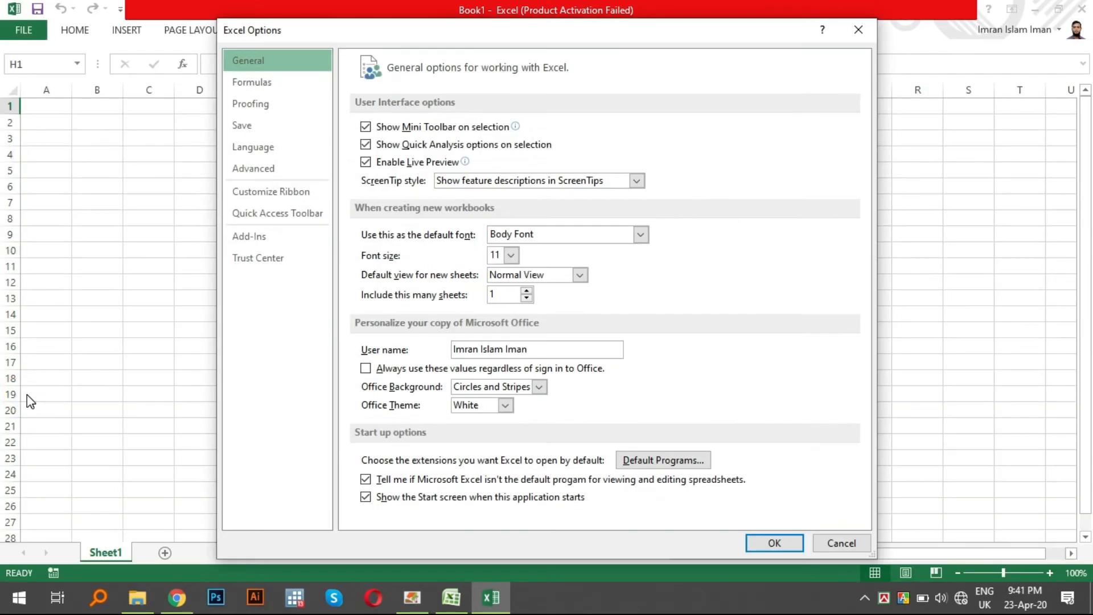
left_click(843, 543)
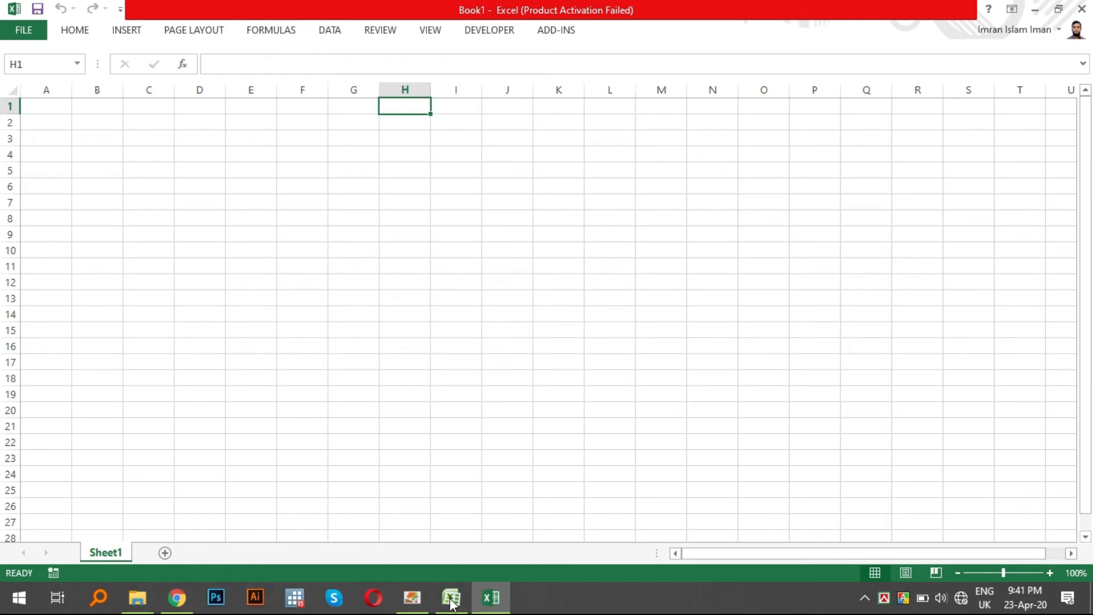
- Switch back to the Table 1_1 workbook in Excel 2007 and start the Regression tool from Data Analysis
left_click(451, 601)
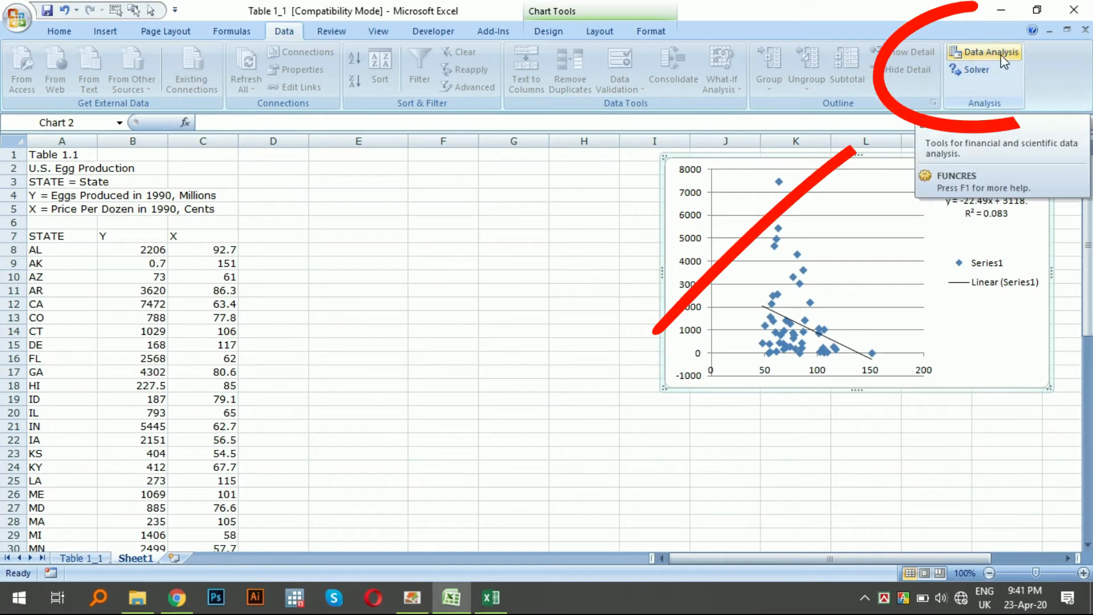
left_click(981, 51)
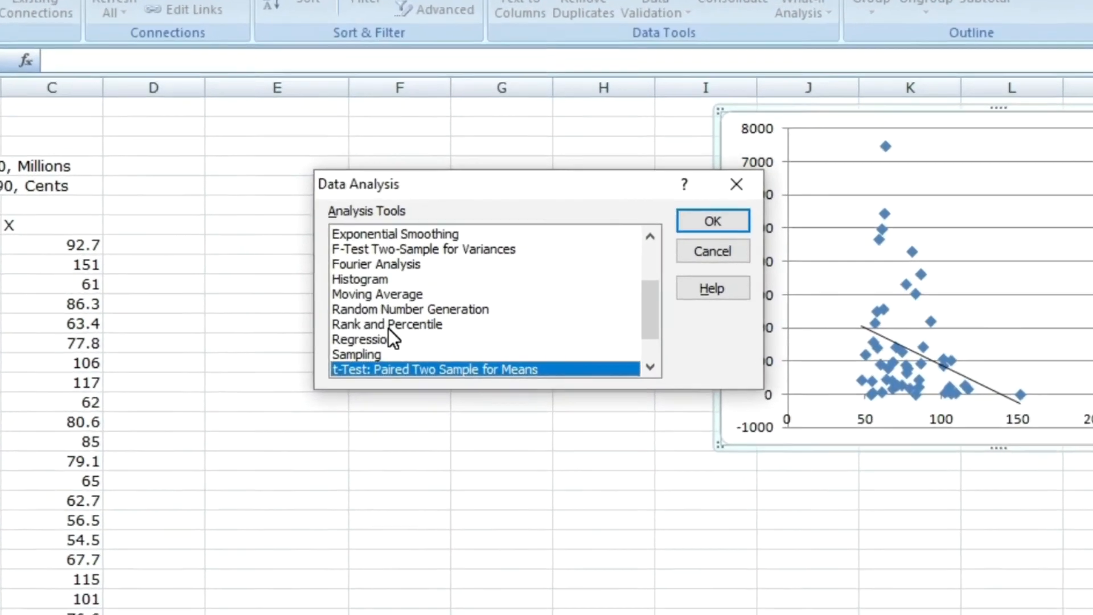
scroll(444, 316, "up", 2)
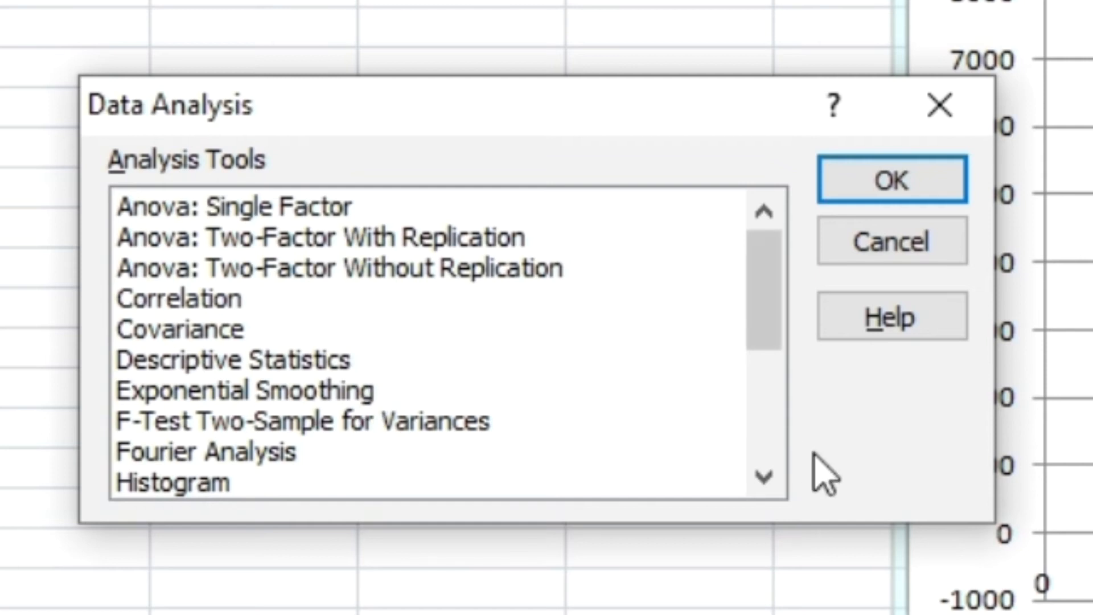
left_click(771, 480)
left_click(772, 480)
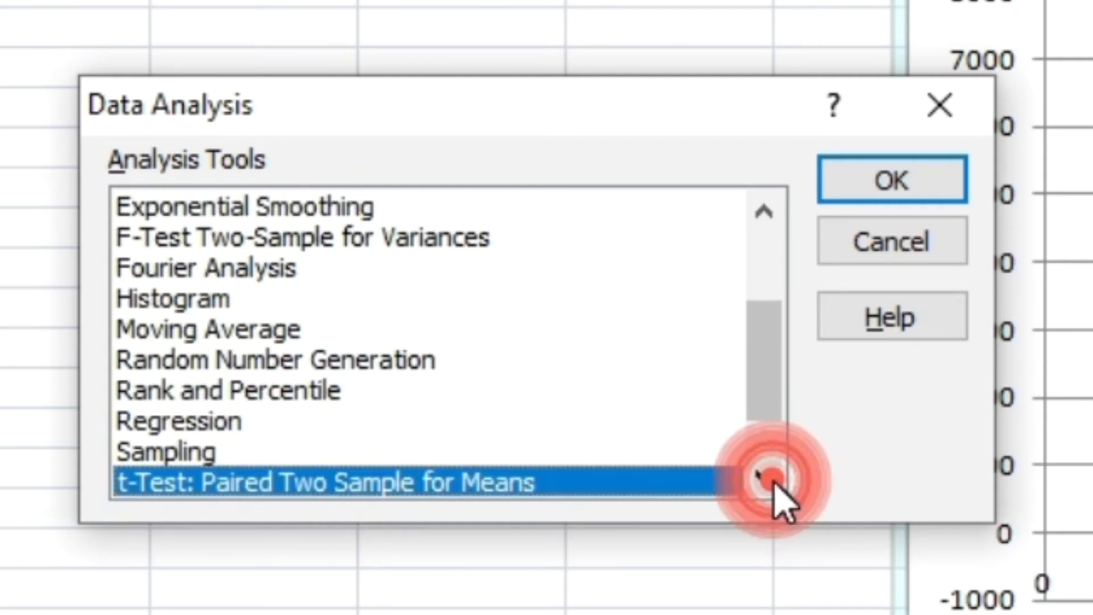
left_click(225, 421)
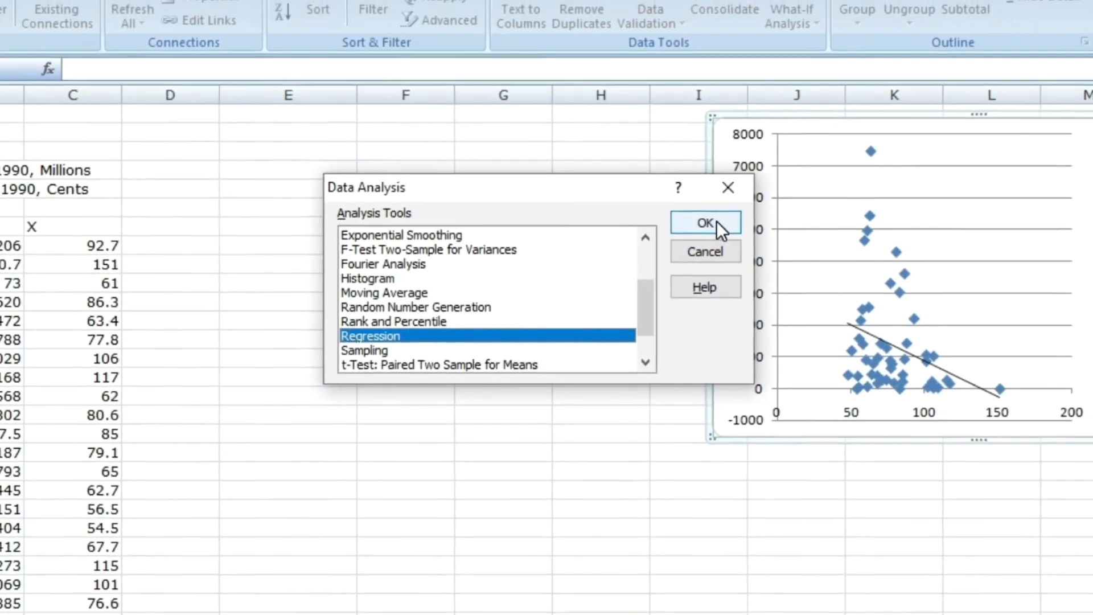
left_click(739, 216)
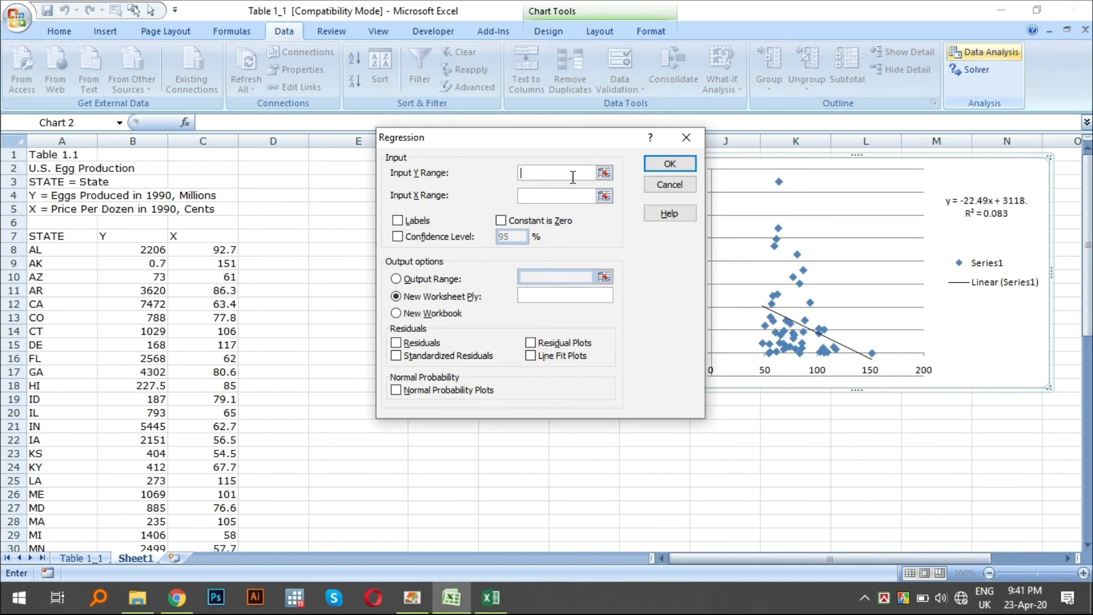
- Set the regression's input Y range to Sheet1 B8:B57 and its input X range to C8:C57
left_click(130, 250)
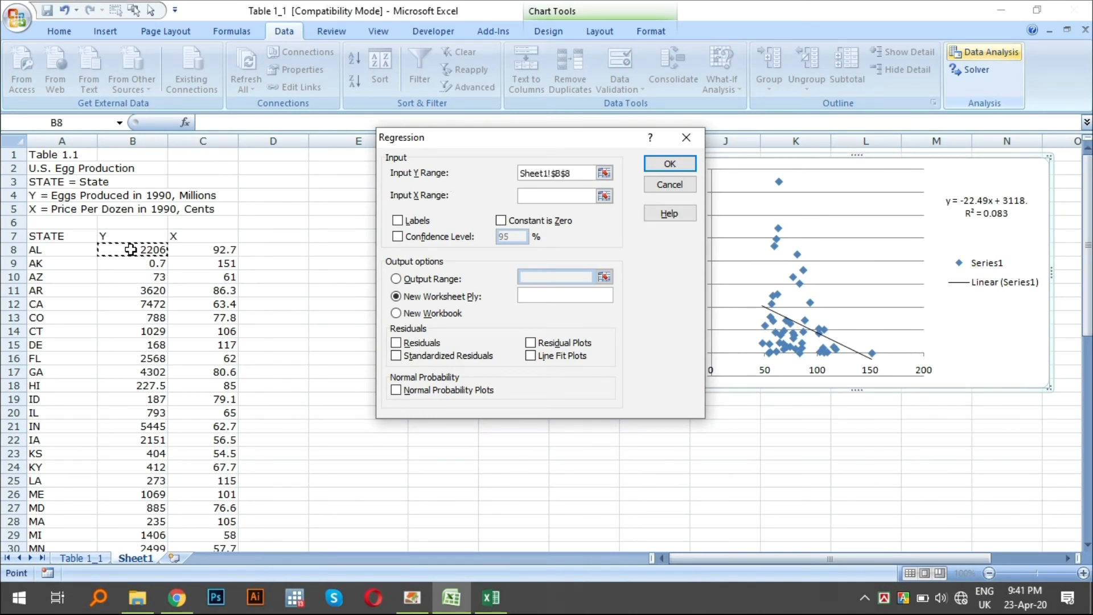
key("ctrl+shift+Down")
left_click(549, 197)
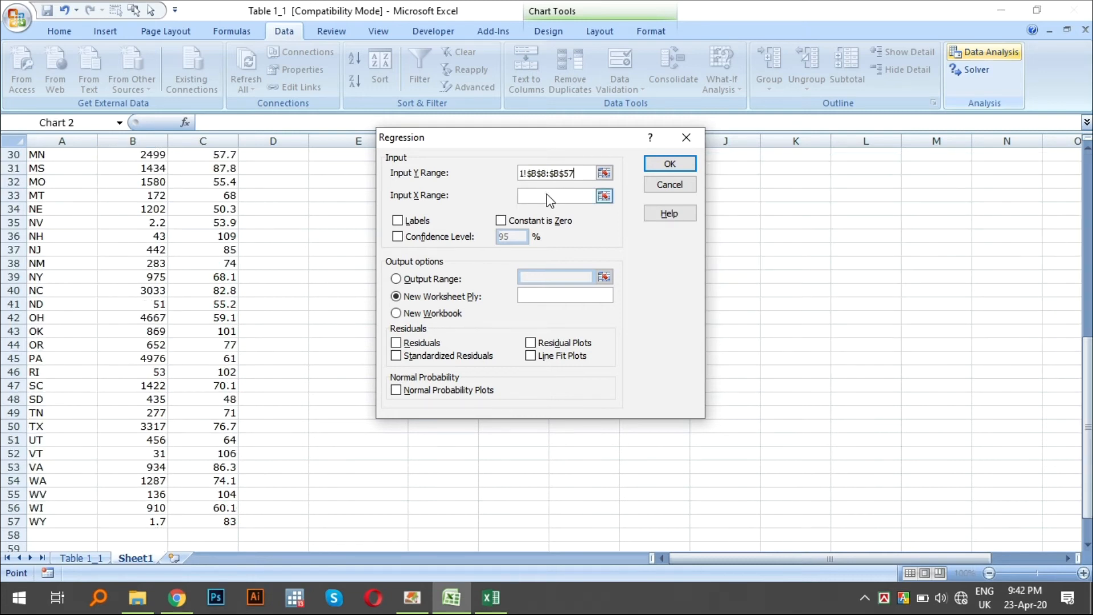
scroll(232, 195, "up", 7)
scroll(225, 202, "up", 3)
left_click_drag(210, 251, 217, 564)
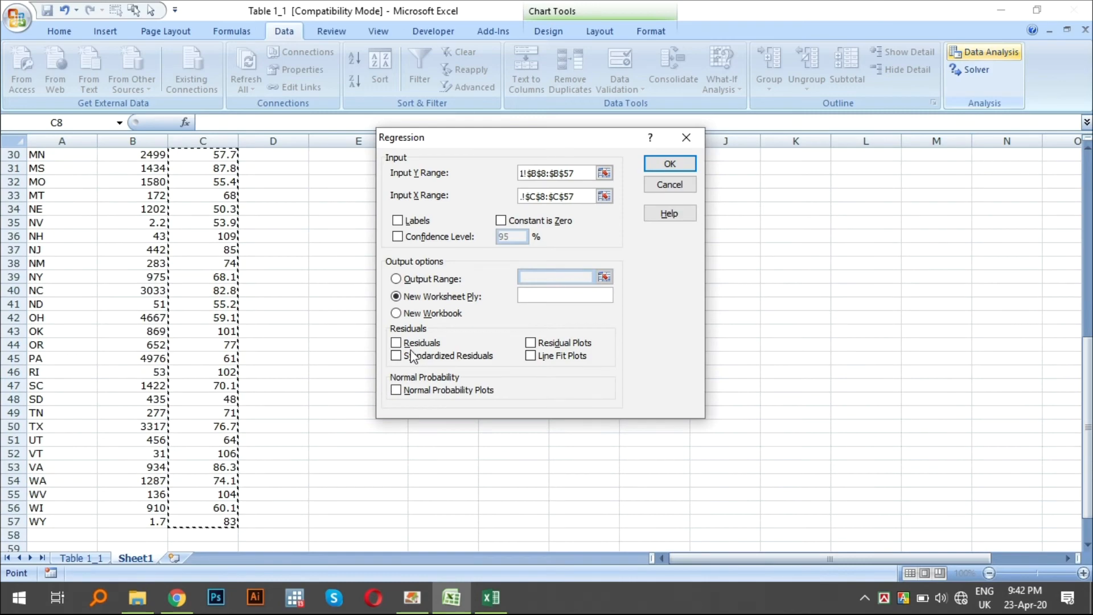
scroll(210, 270, "up", 10)
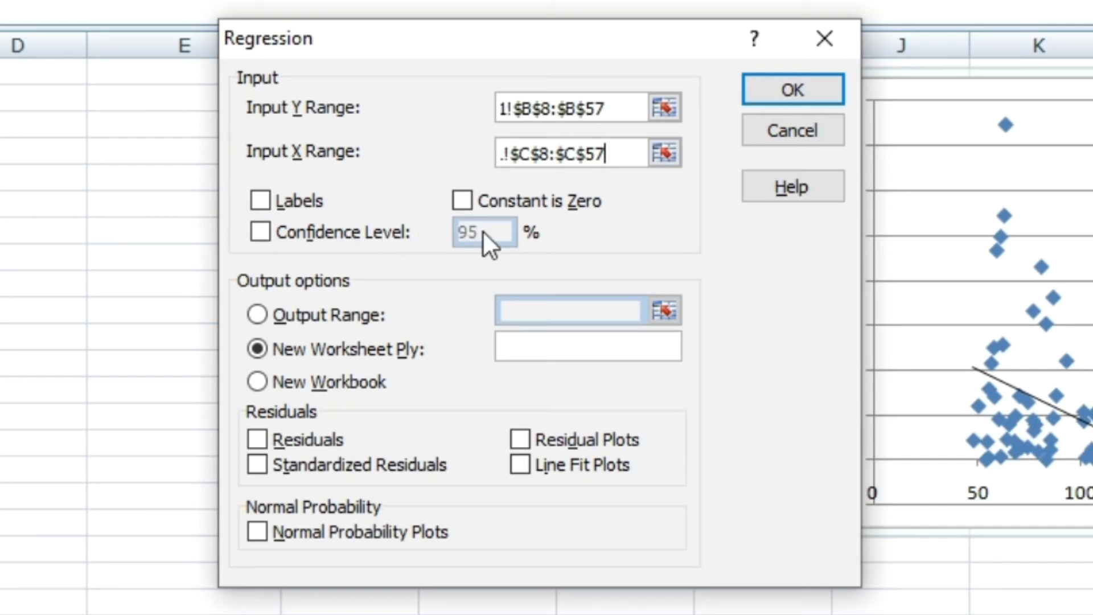
- Leave the confidence level option off, set the regression output range to Sheet1 E8 and include residuals
left_click(260, 233)
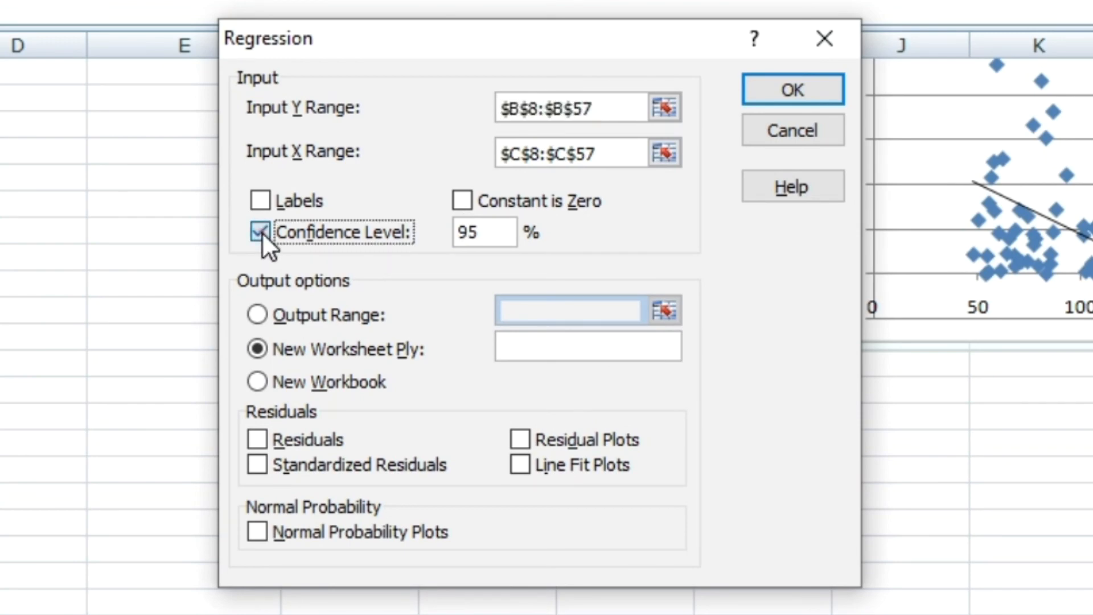
left_click(262, 231)
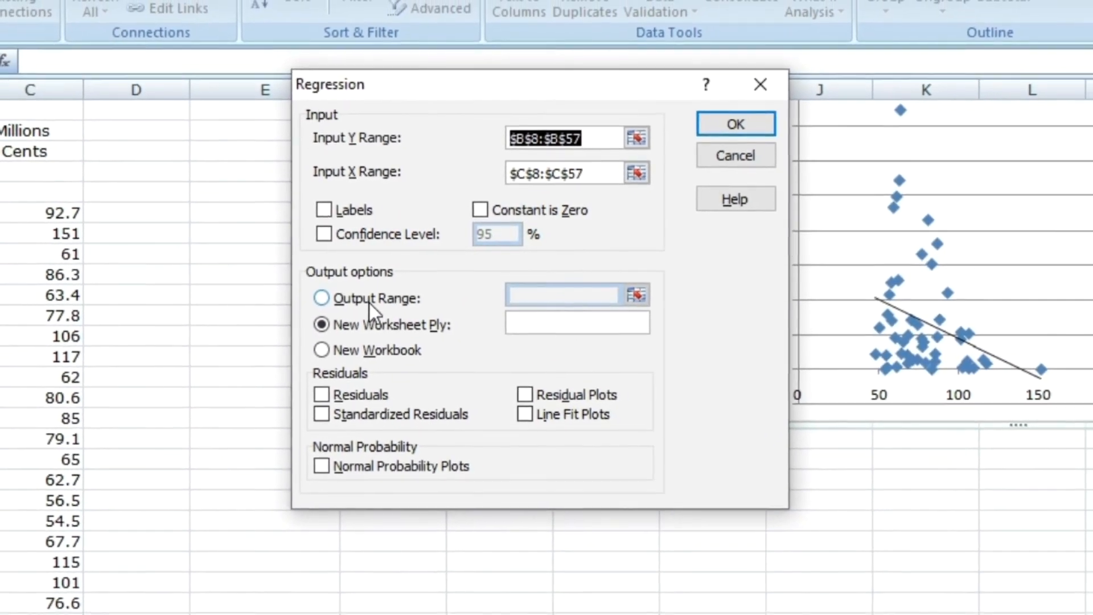
left_click(335, 297)
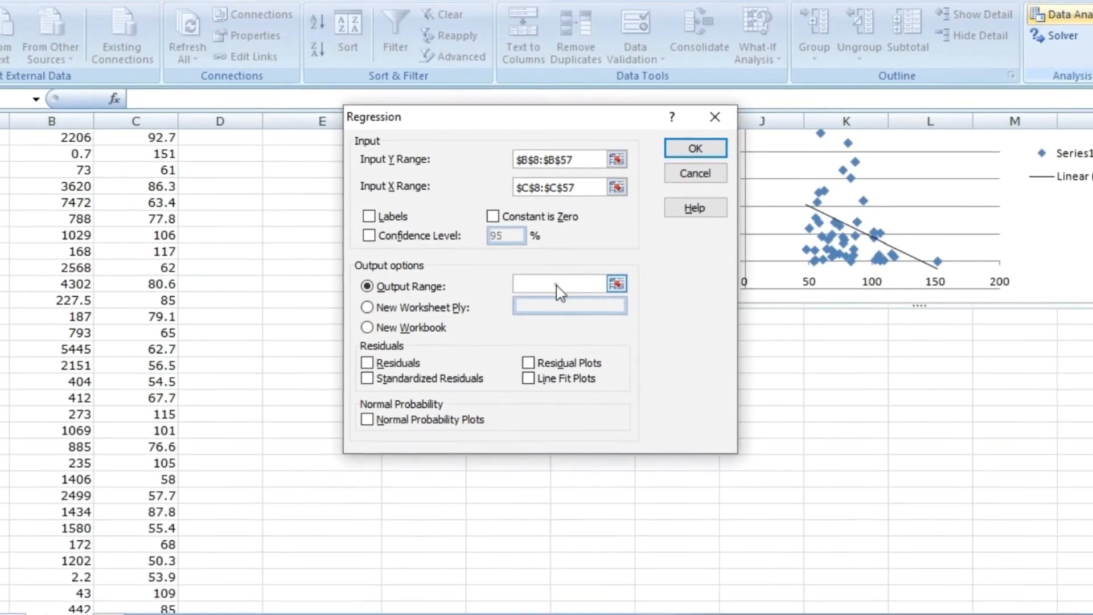
left_click(557, 286)
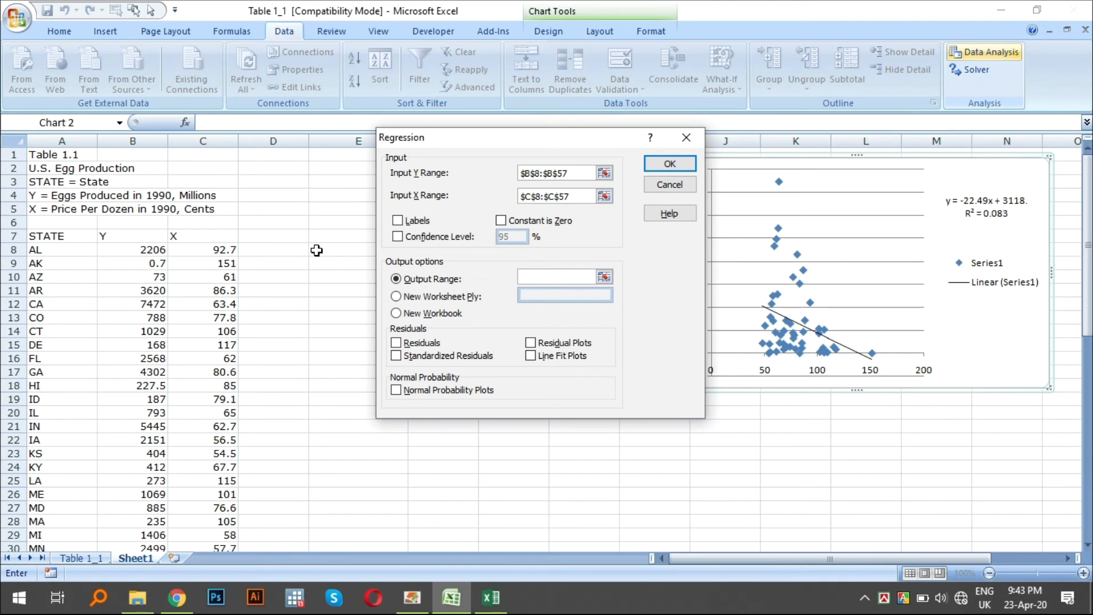
left_click(316, 251)
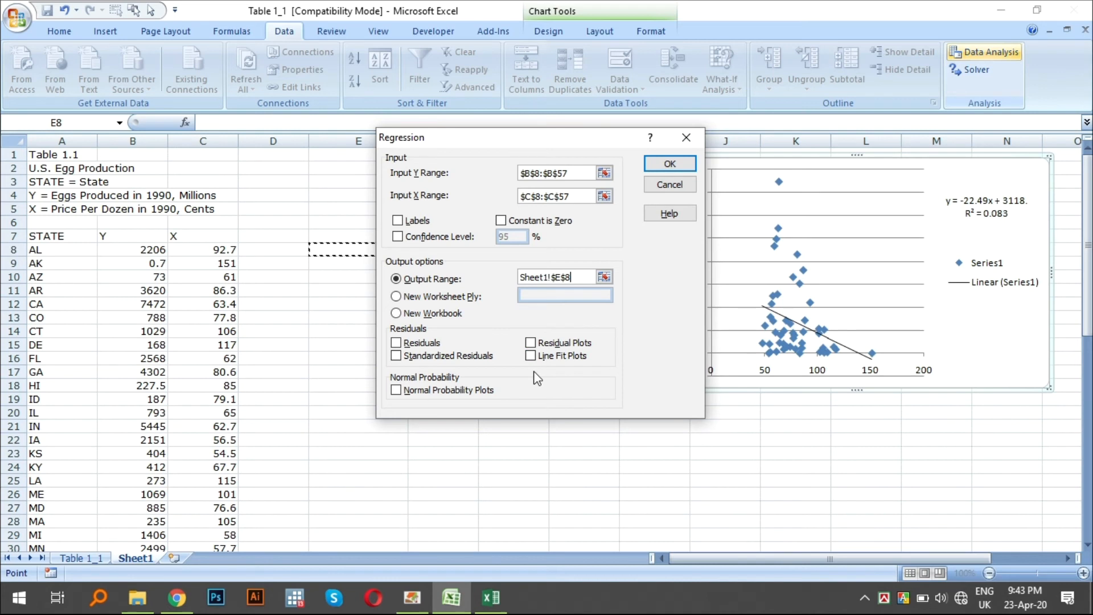
left_click(397, 344)
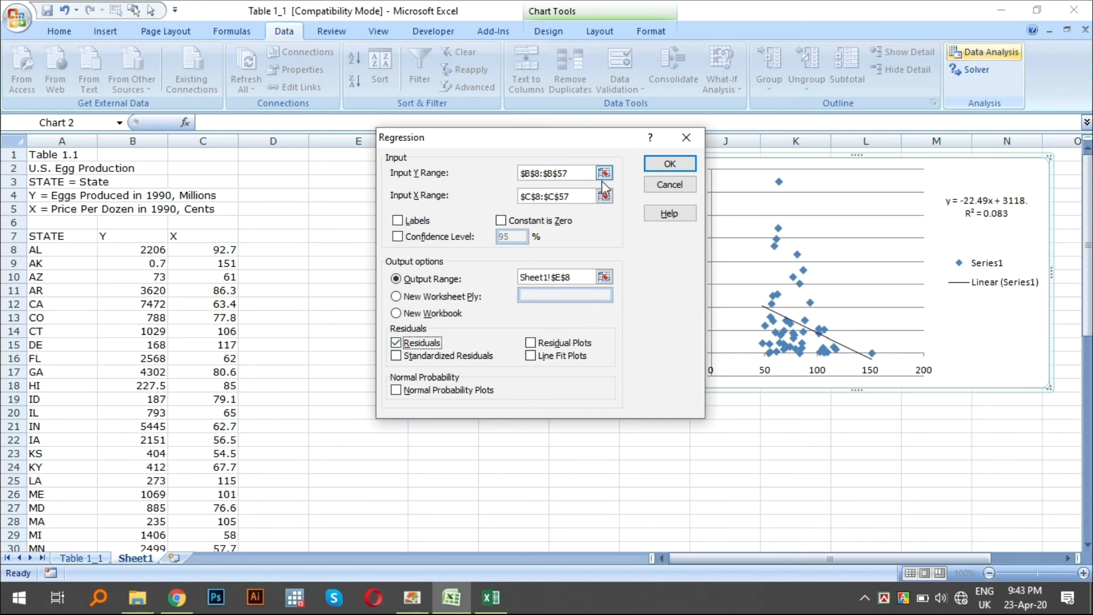
- Run the regression with the configured ranges and look through its summary and residual output on Sheet1
left_click(670, 165)
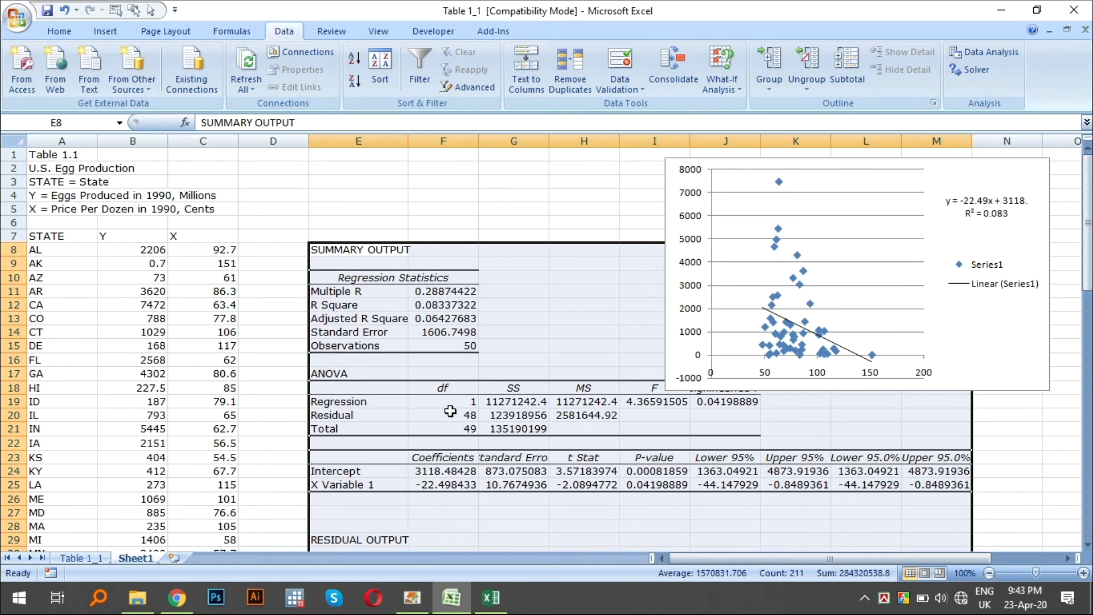
scroll(426, 353, "down", 2)
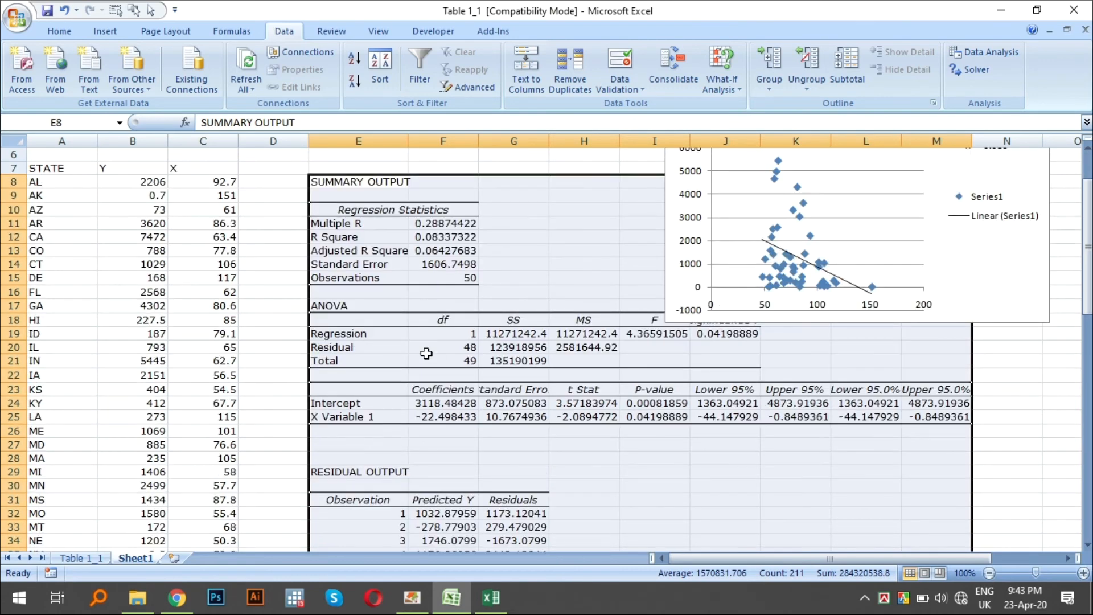
scroll(435, 444, "down", 20)
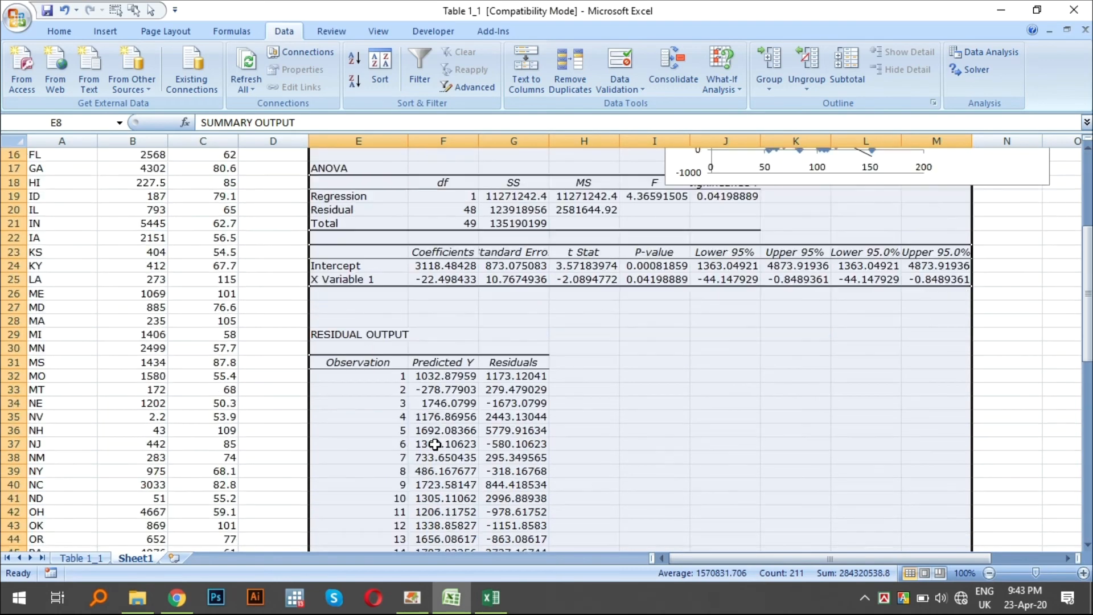
- Delete the scatter chart overlapping the regression summary output on Sheet1
scroll(435, 445, "up", 20)
left_click(992, 223)
left_click(1048, 268)
key("Delete")
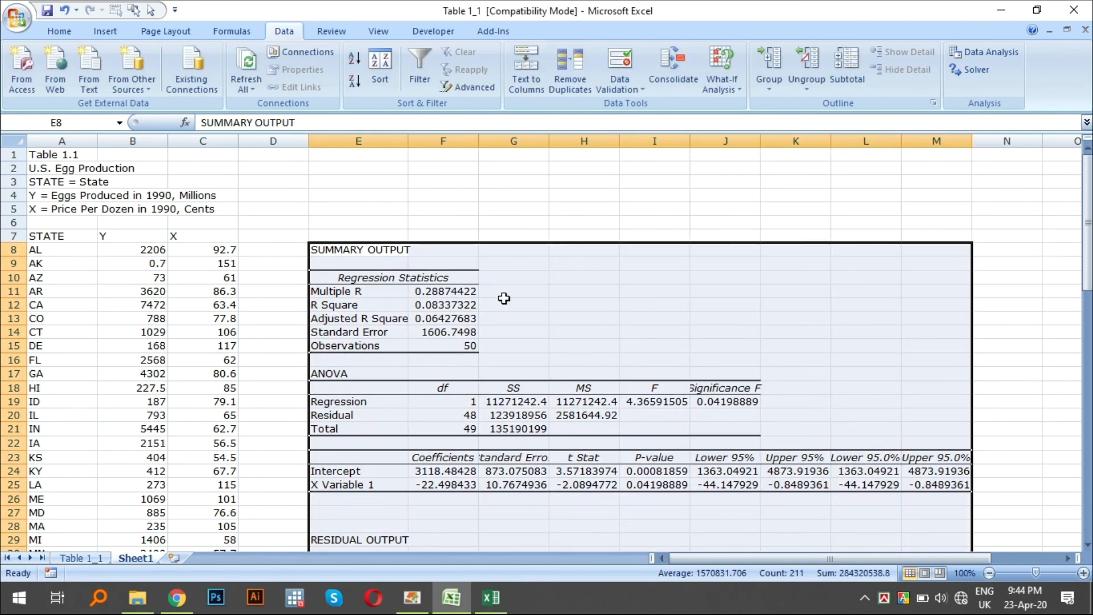
- Examine the Intercept and X Variable 1 coefficients in F24:F25 and the rest of the regression summary output
scroll(502, 298, "down", 2)
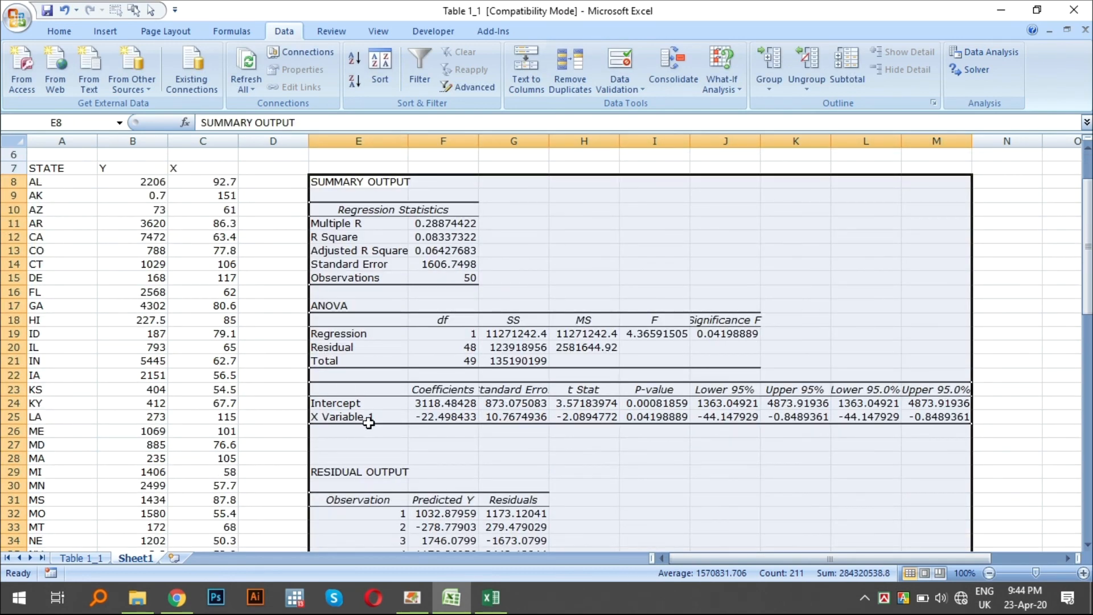
left_click(415, 404)
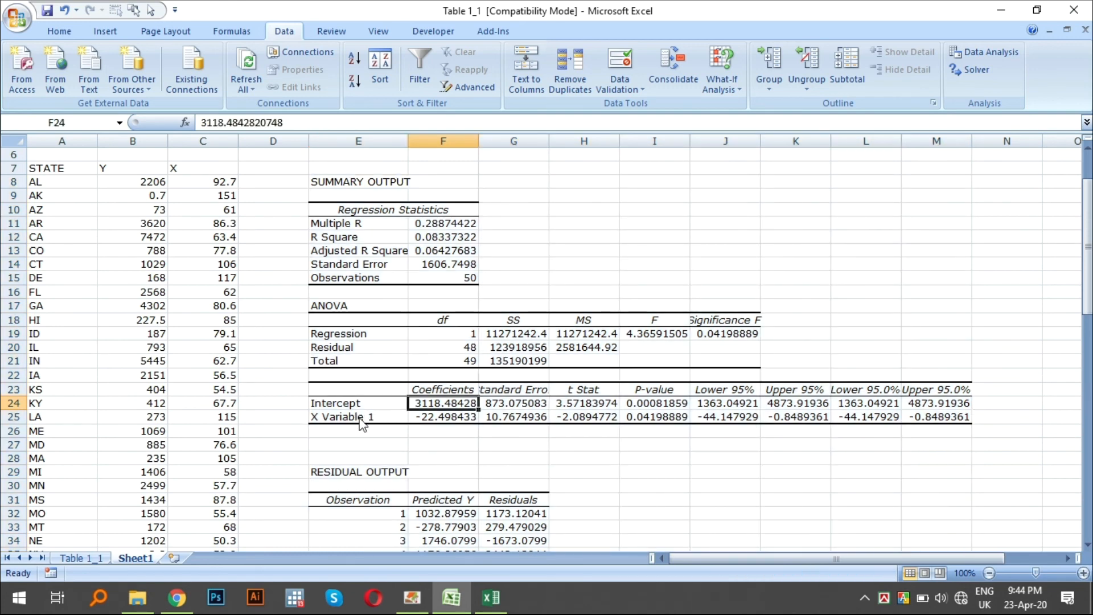
left_click(421, 418)
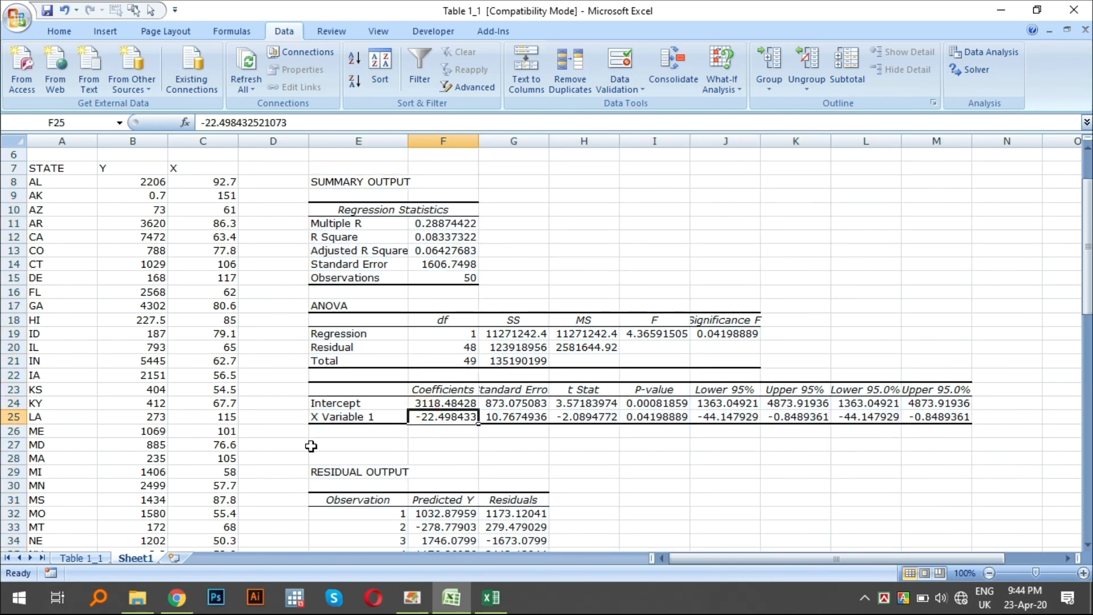
left_click_drag(447, 398, 445, 418)
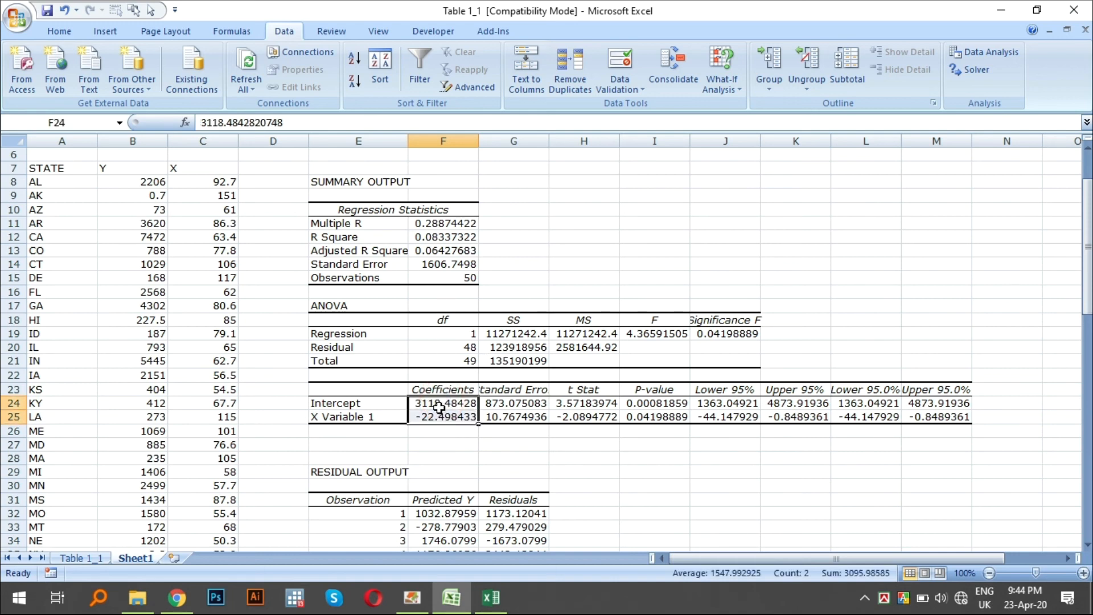
scroll(436, 428, "up", 2)
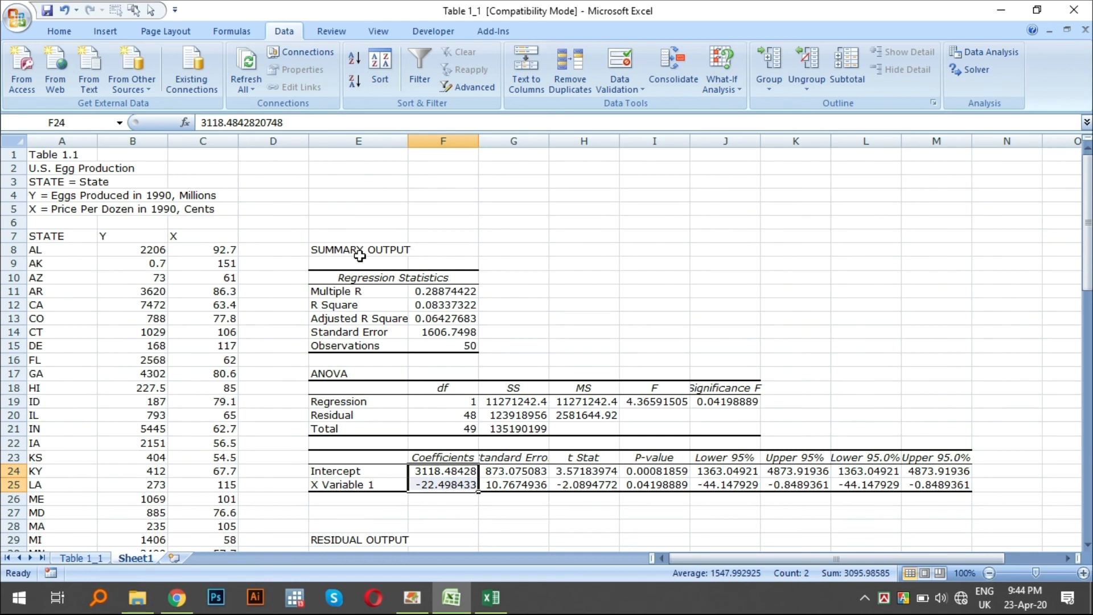
left_click_drag(359, 254, 359, 485)
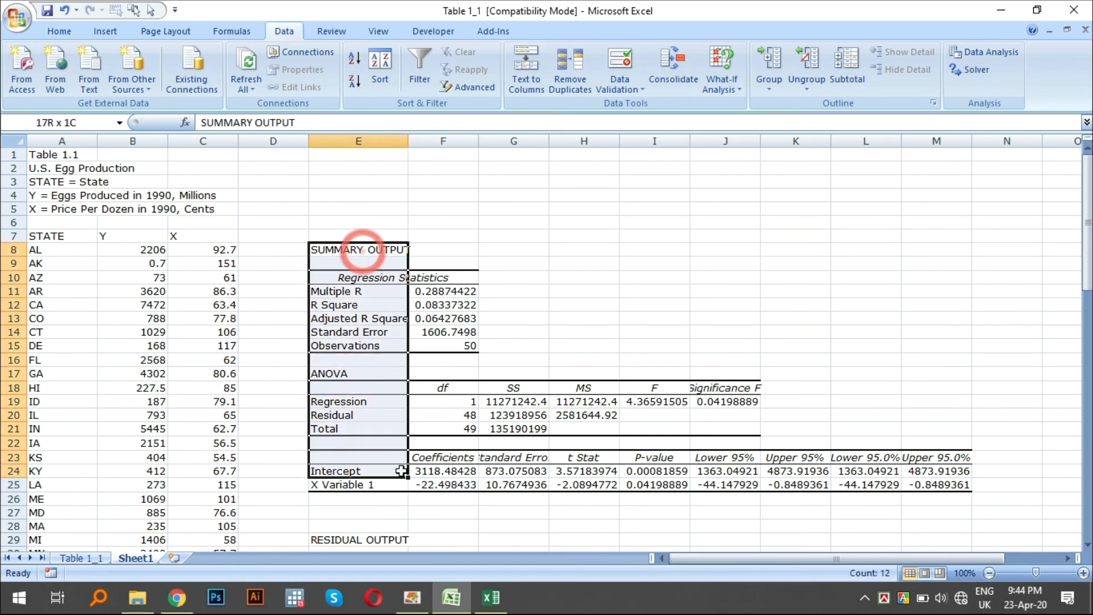
left_click(514, 415)
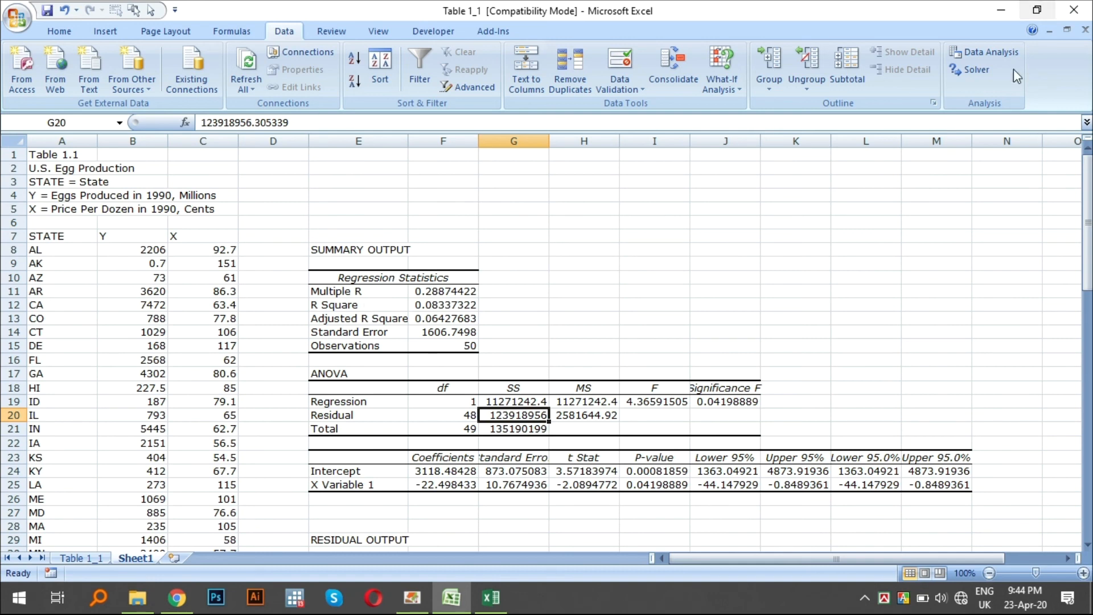
- Look through the available Data Analysis tools down to z-Test: Two Sample for Means, and close the list without running any
left_click(988, 53)
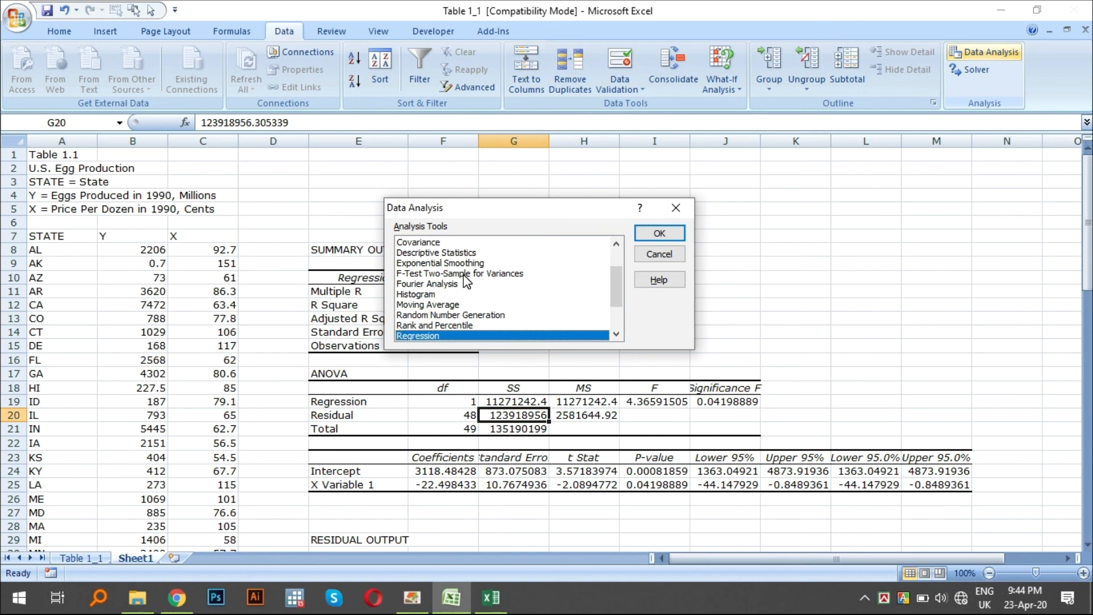
scroll(456, 317, "up", 2)
left_click(441, 312)
scroll(443, 319, "down", 4)
left_click(443, 336)
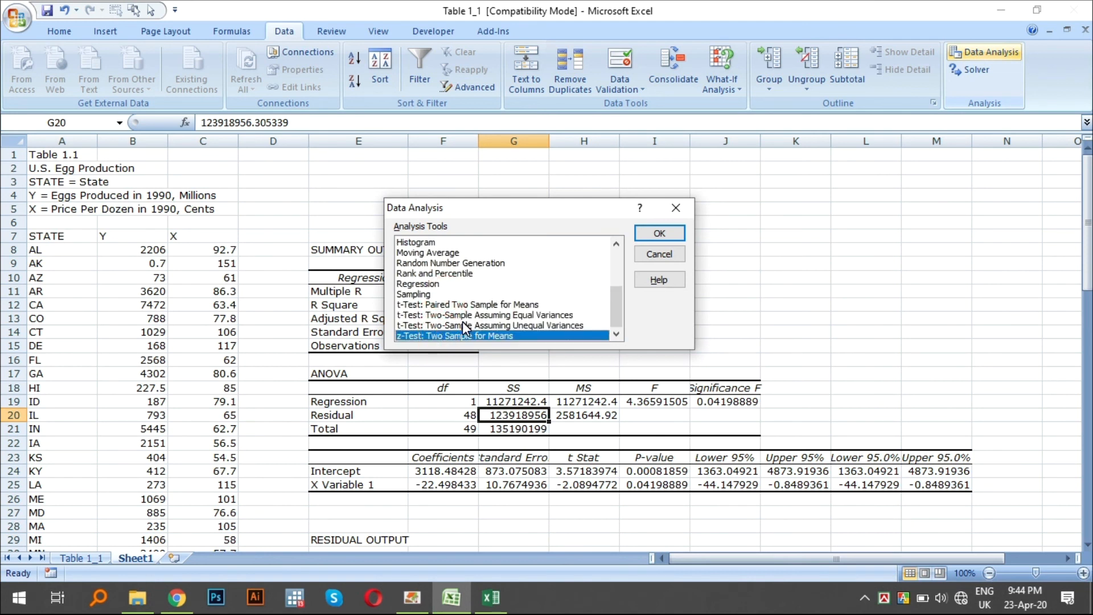
left_click(659, 254)
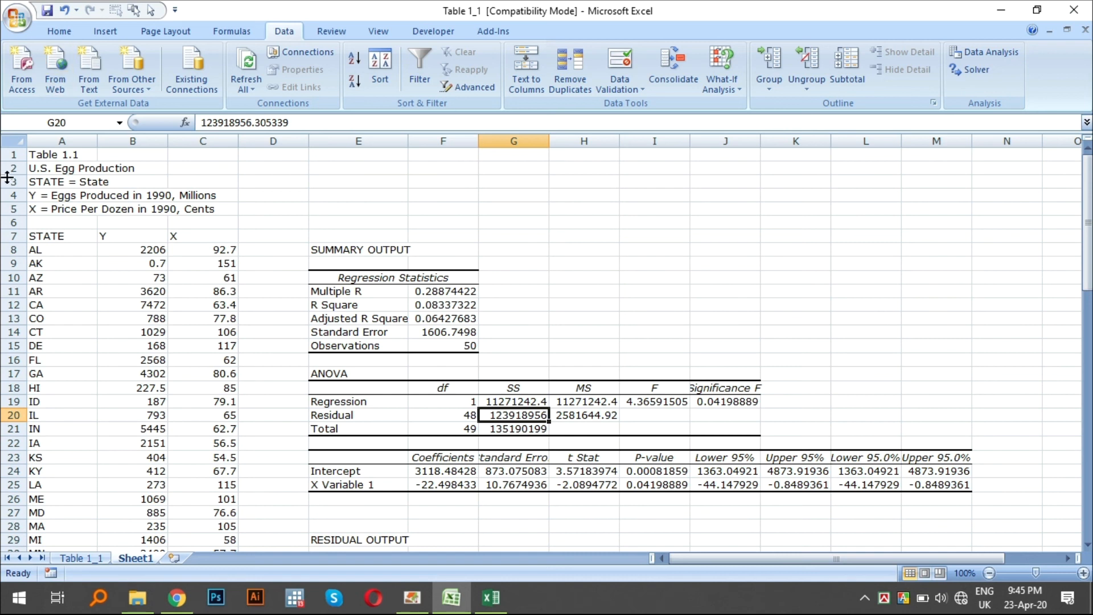
left_click(59, 31)
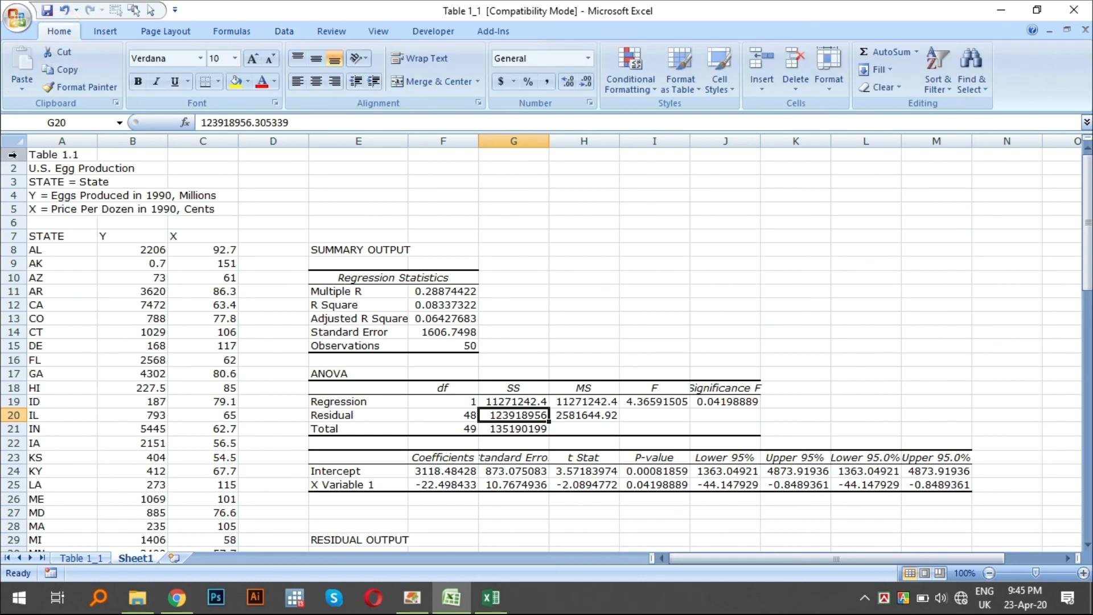
left_click(353, 222)
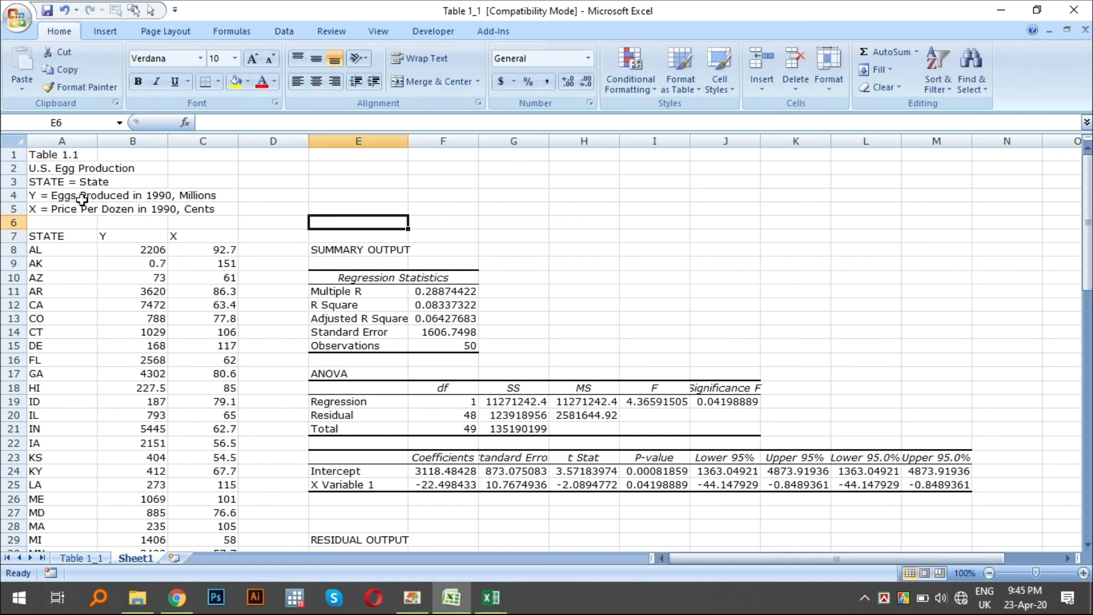